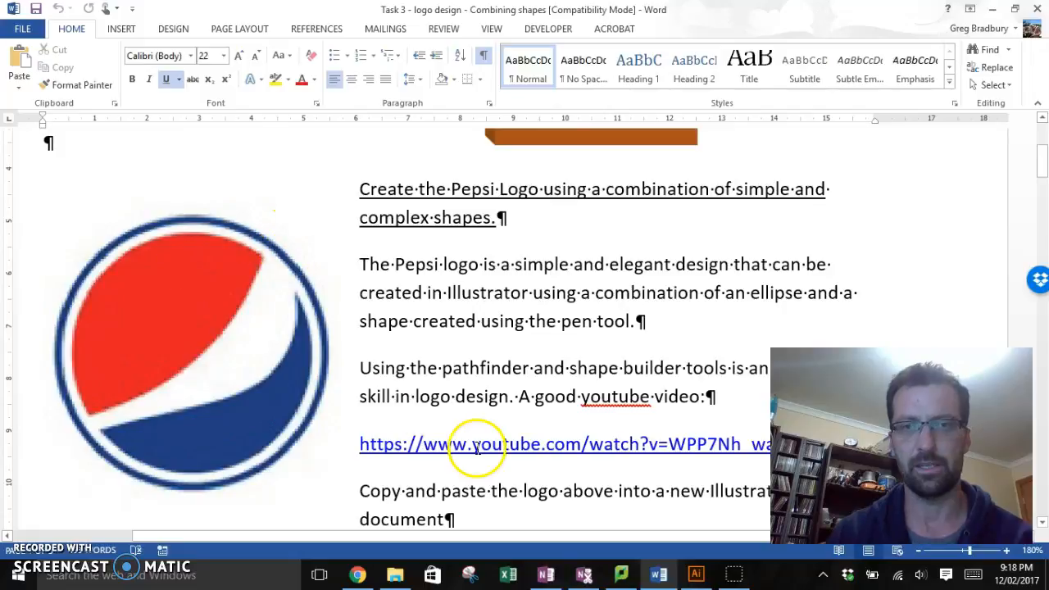
Step: Switch to Illustrator and create a new A4 portrait document with the Print profile
left_click(696, 574)
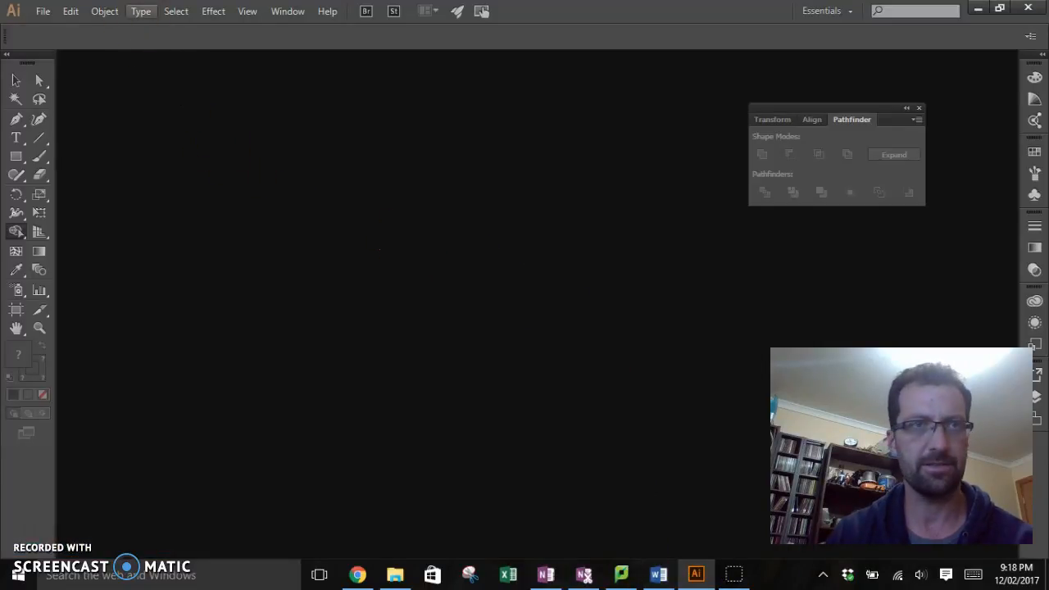
left_click(41, 13)
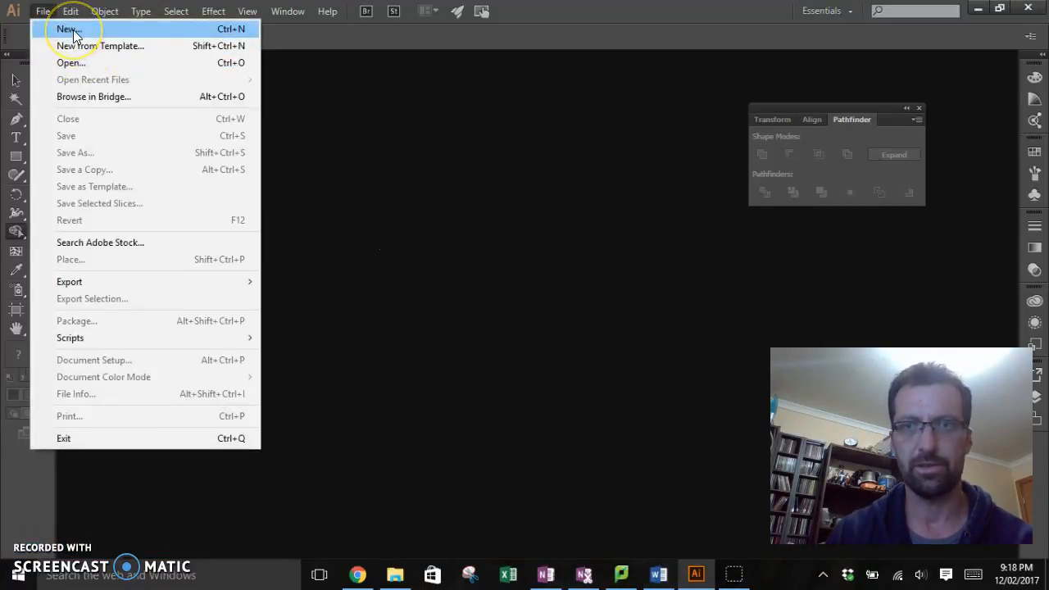
left_click(74, 35)
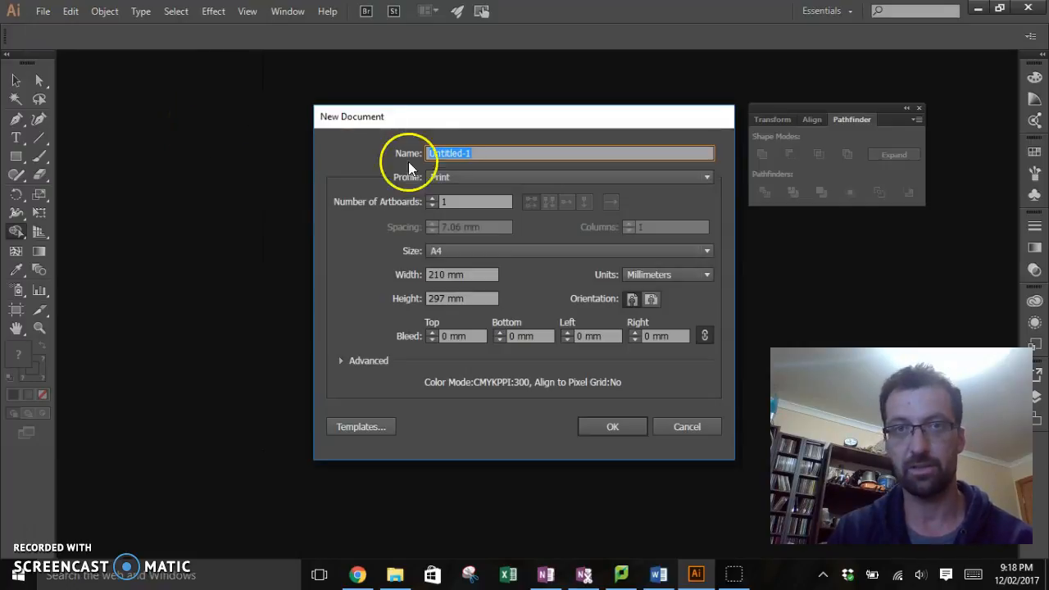
left_click(615, 430)
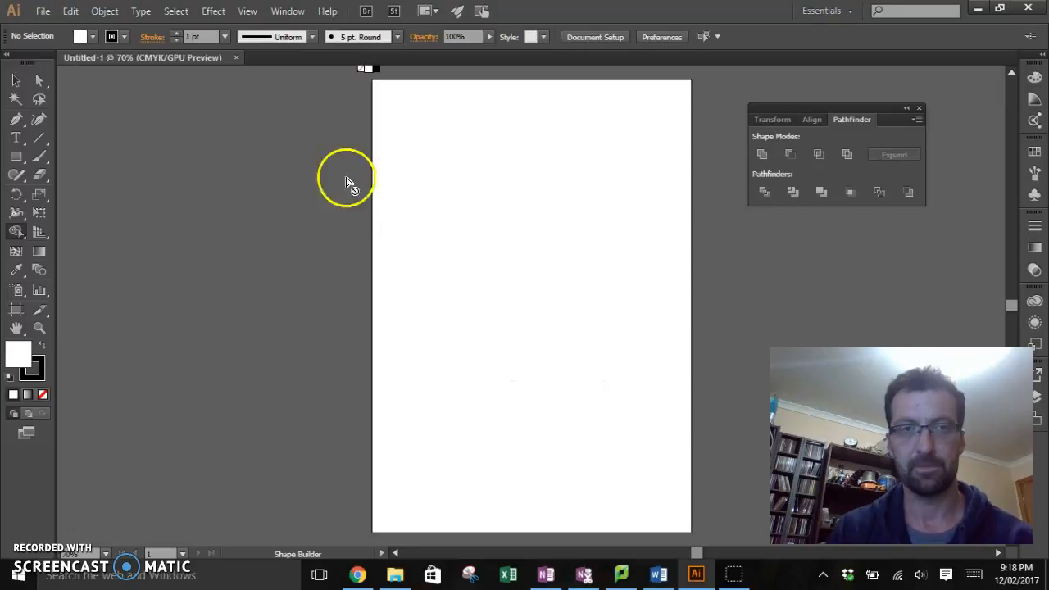
Step: Start placing a file and browse from the 2017 folder through 10 IT and Digital Image Design - Illustrator to the logos folder
left_click(43, 12)
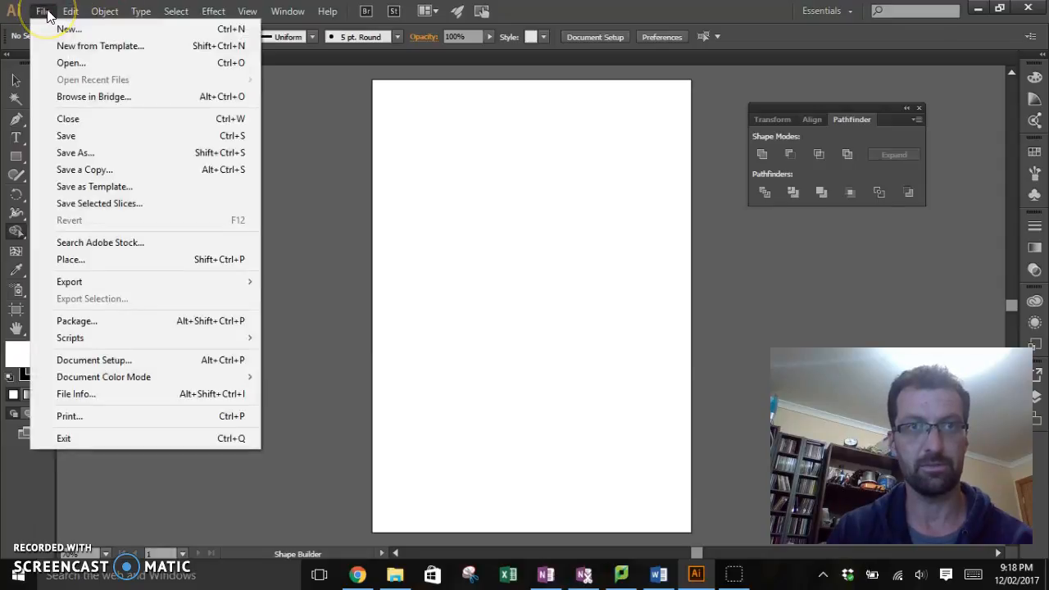
left_click(77, 260)
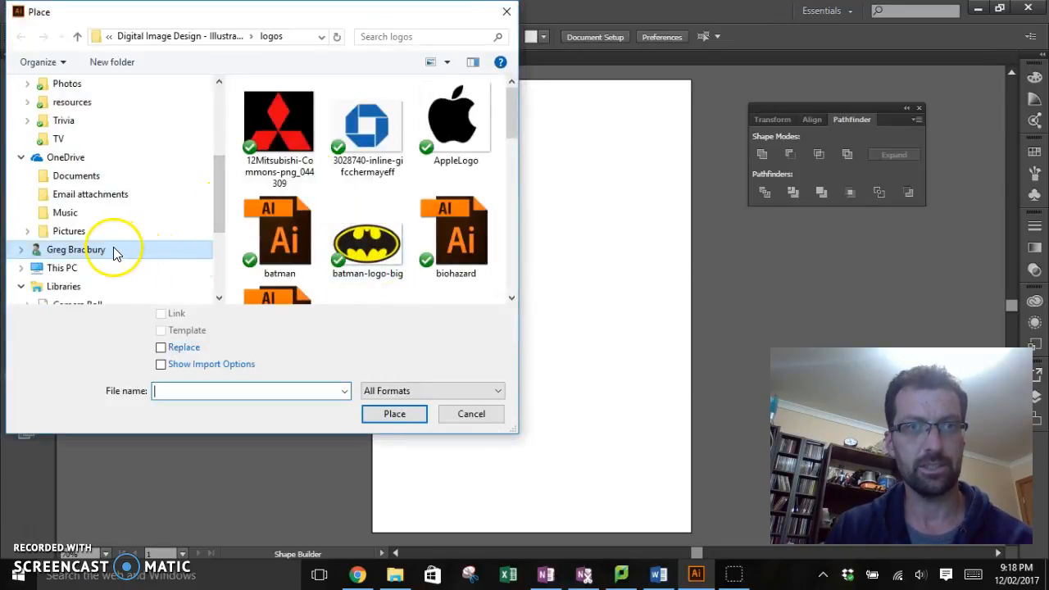
left_click_drag(215, 193, 216, 132)
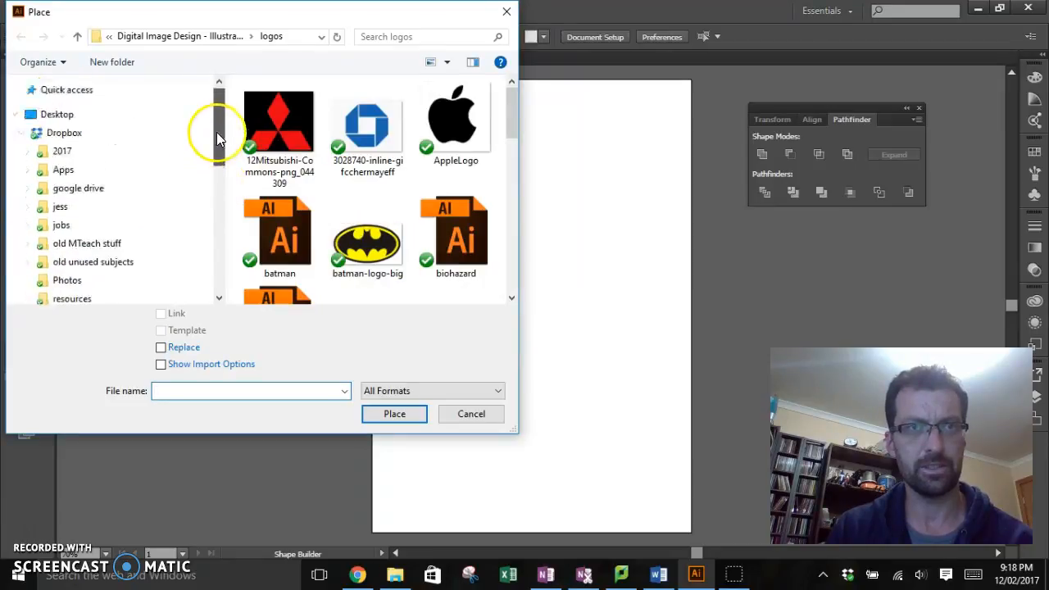
left_click(66, 164)
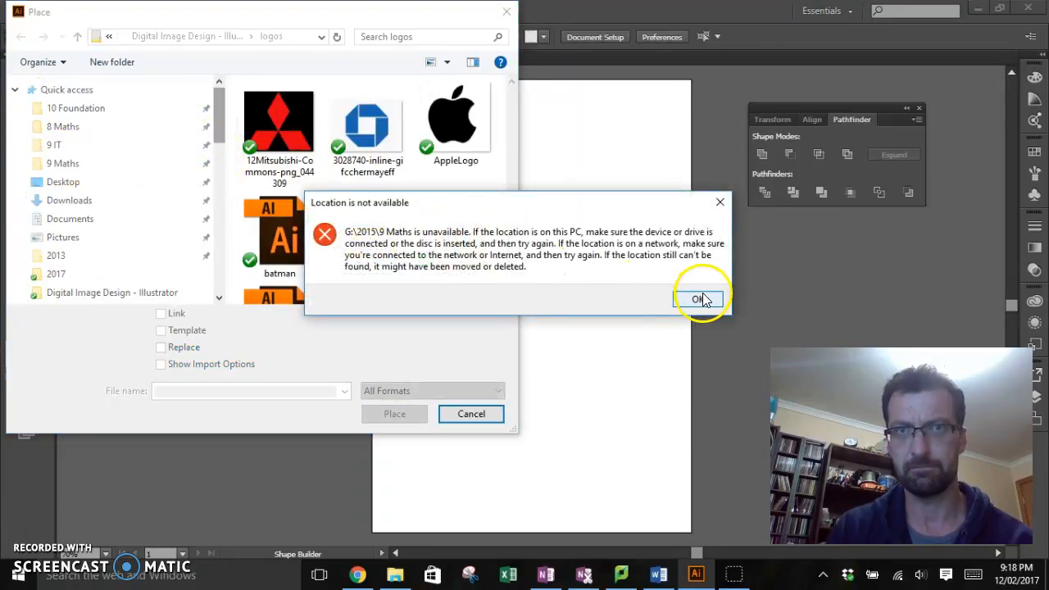
left_click(699, 299)
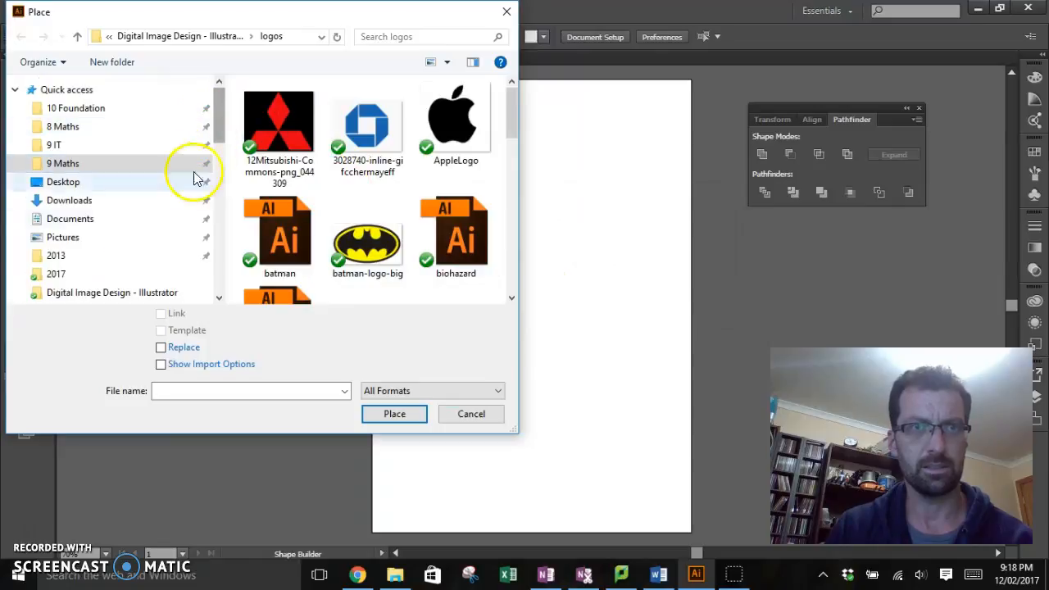
left_click(56, 274)
double_click(298, 180)
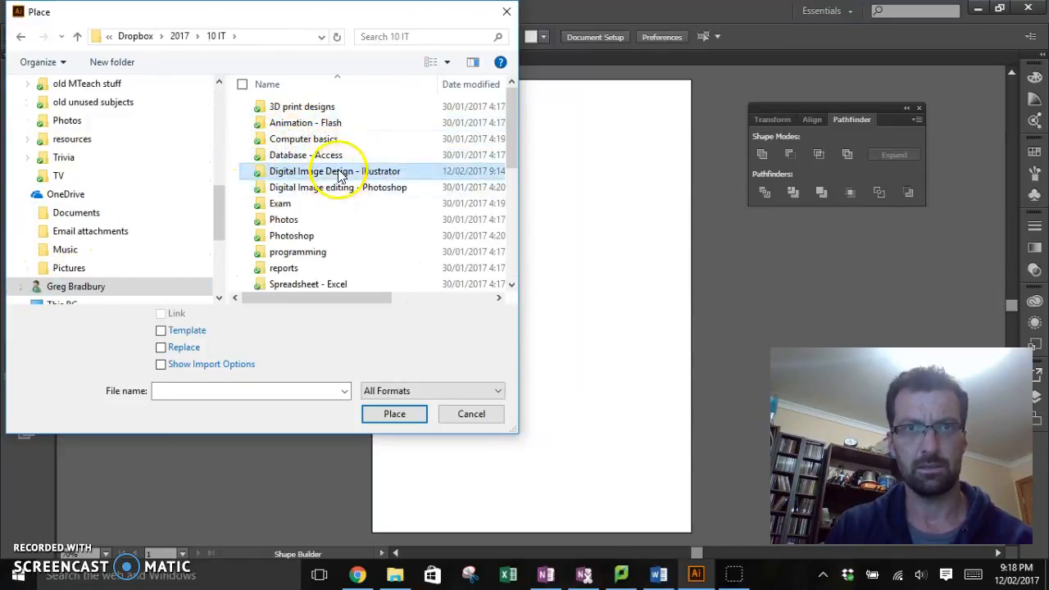
double_click(341, 173)
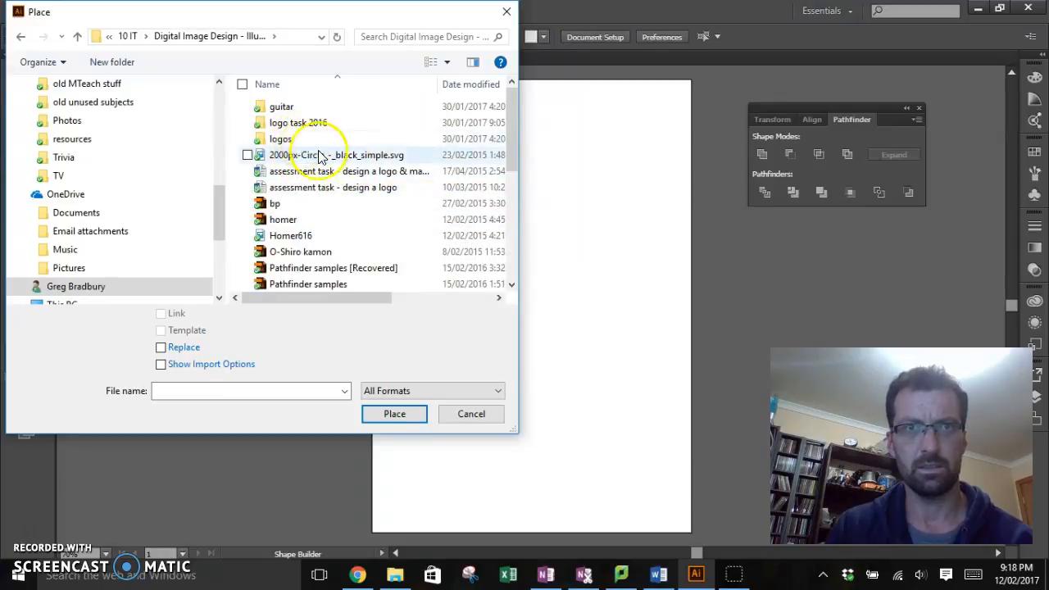
scroll(336, 172, "down", 8)
scroll(350, 185, "up", 6)
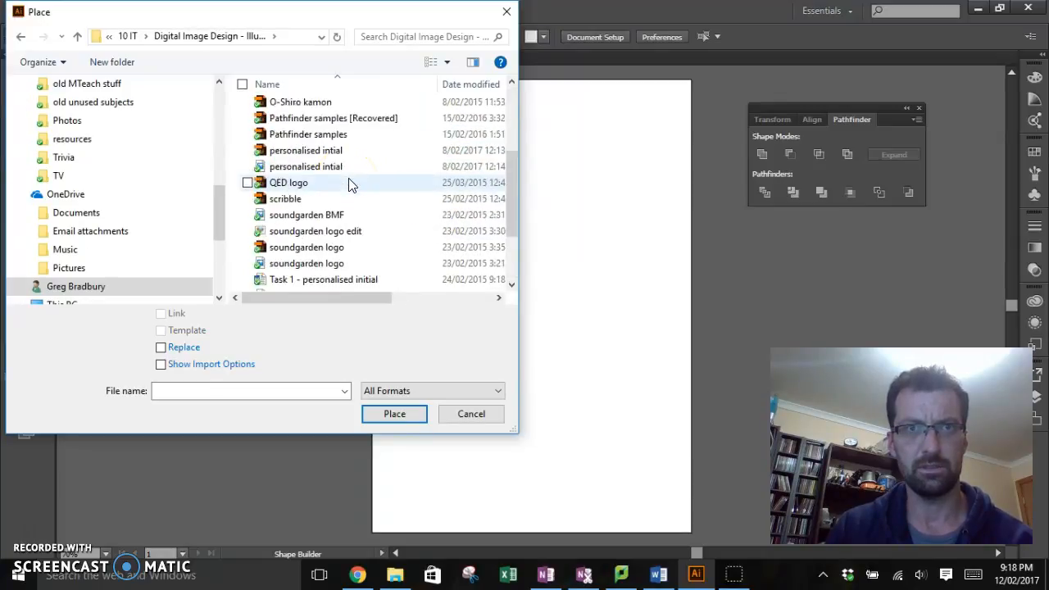
double_click(289, 144)
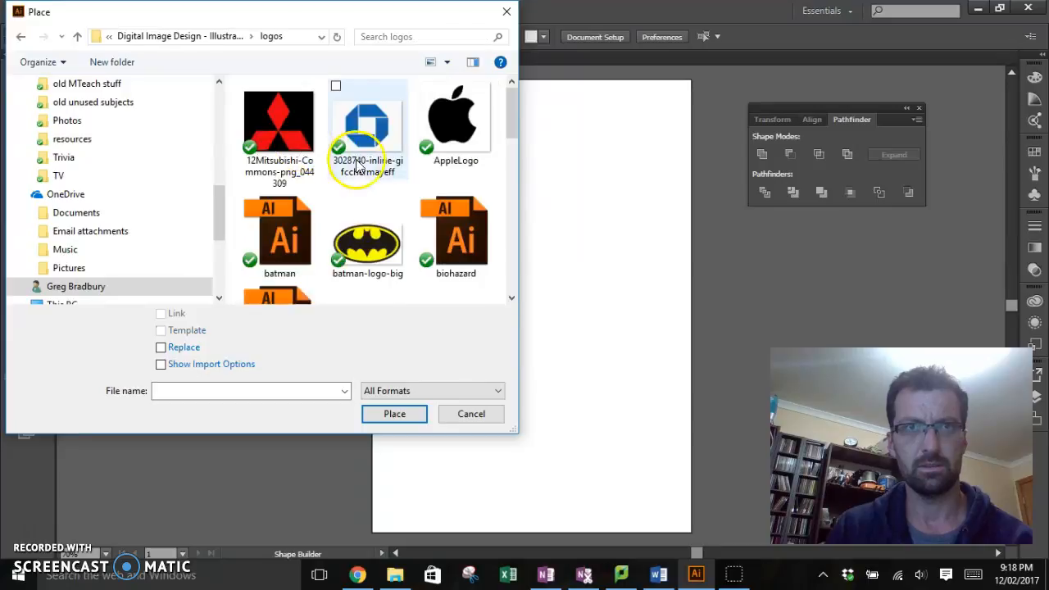
Step: Place the image pepsi_8_182ocm2-182ocmk near the middle of the artboard and switch to the Selection tool
scroll(365, 131, "down", 3)
left_click(450, 227)
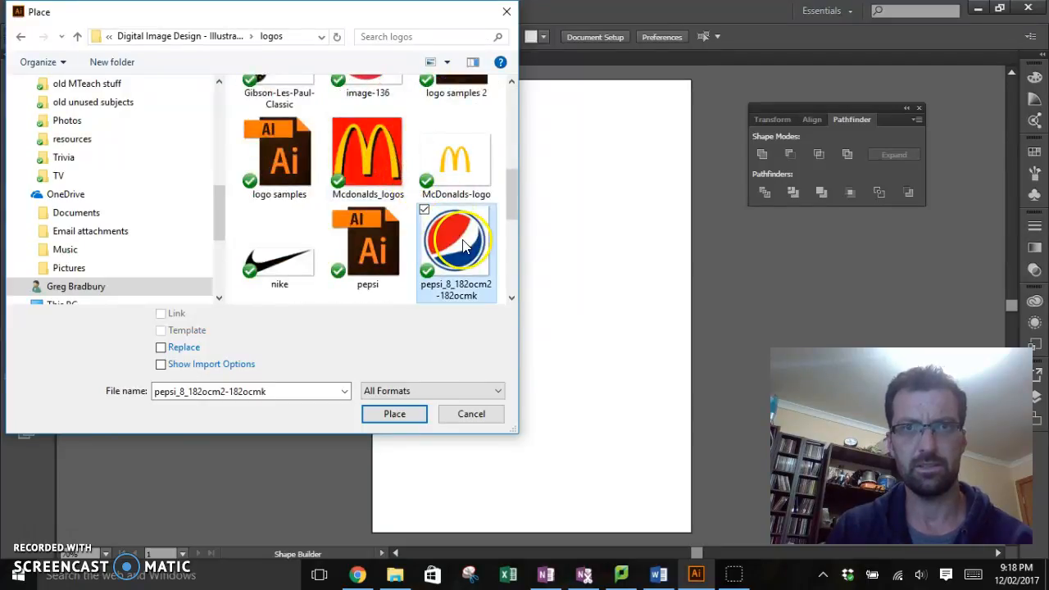
left_click(395, 414)
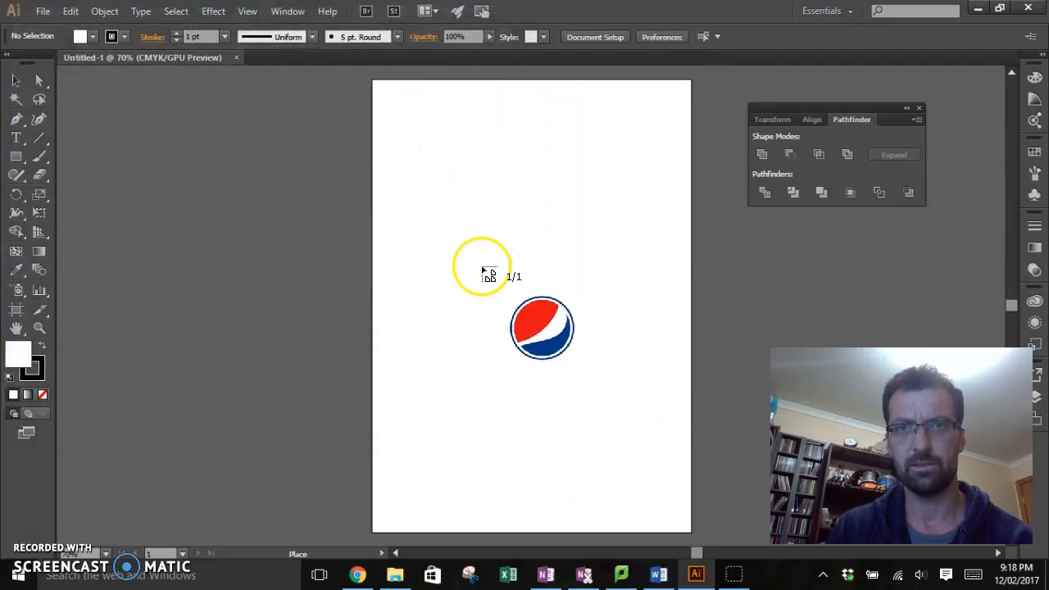
left_click(468, 247)
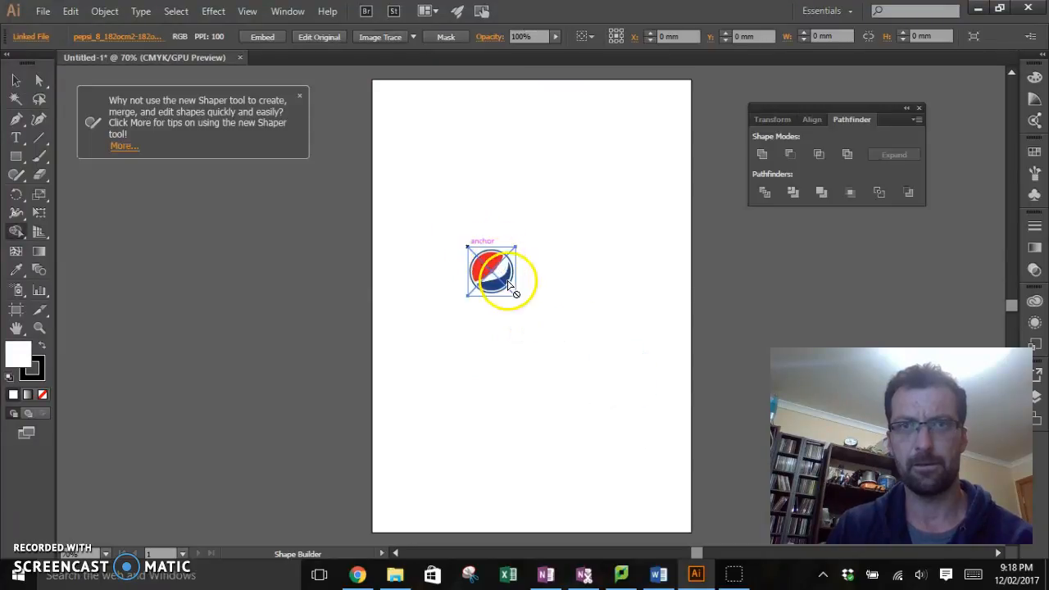
left_click(16, 80)
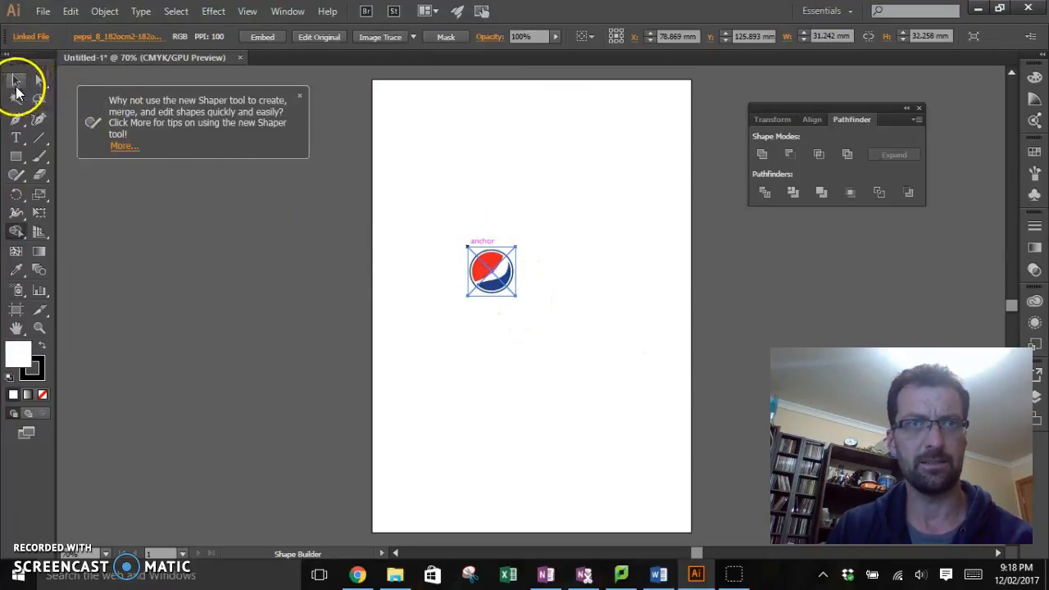
left_click_drag(514, 297, 619, 418)
left_click_drag(561, 339, 539, 305)
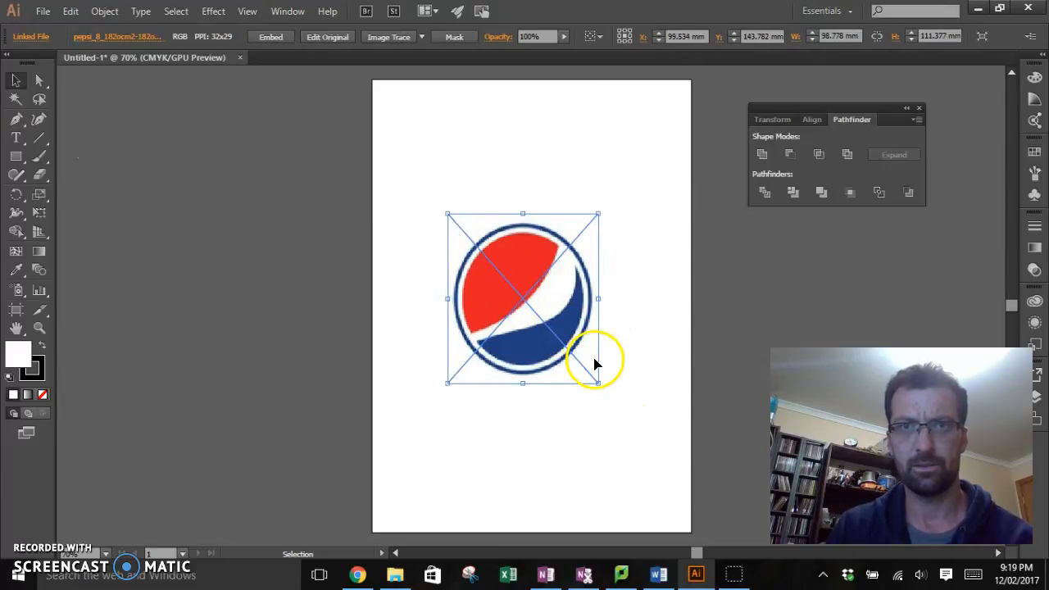
key("ctrl+z")
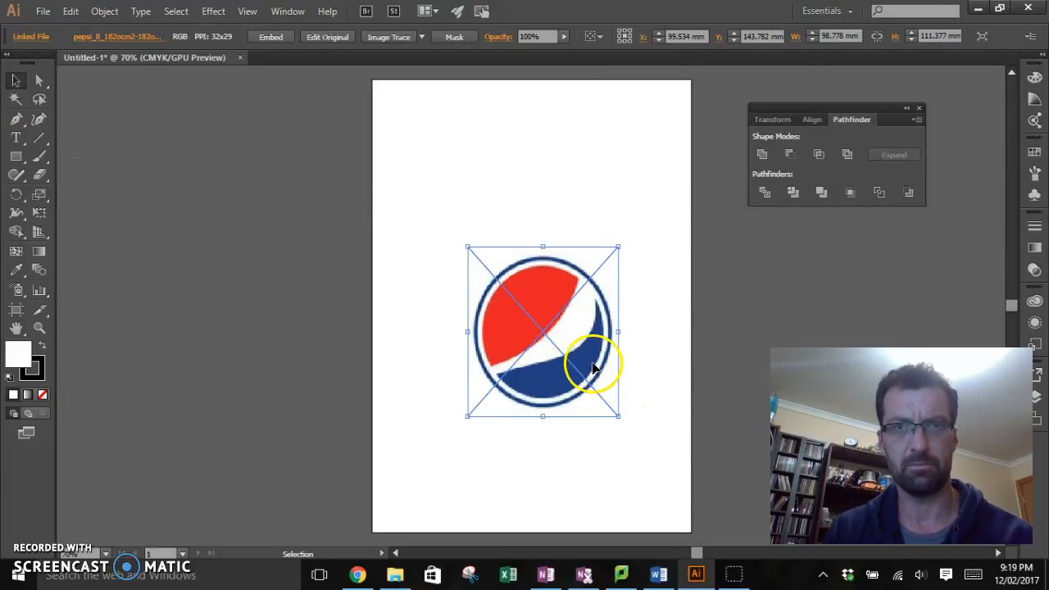
key("ctrl+z")
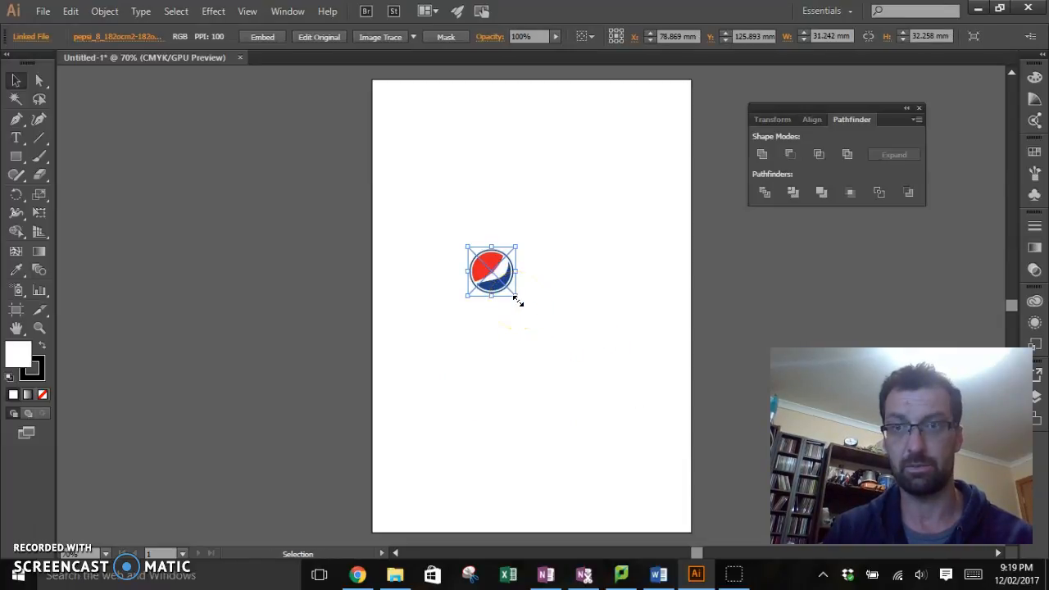
Step: Enlarge the logo image proportionally to about 127 by 131 mm, centre it across the page width, and deselect it
left_click_drag(518, 303, 623, 406)
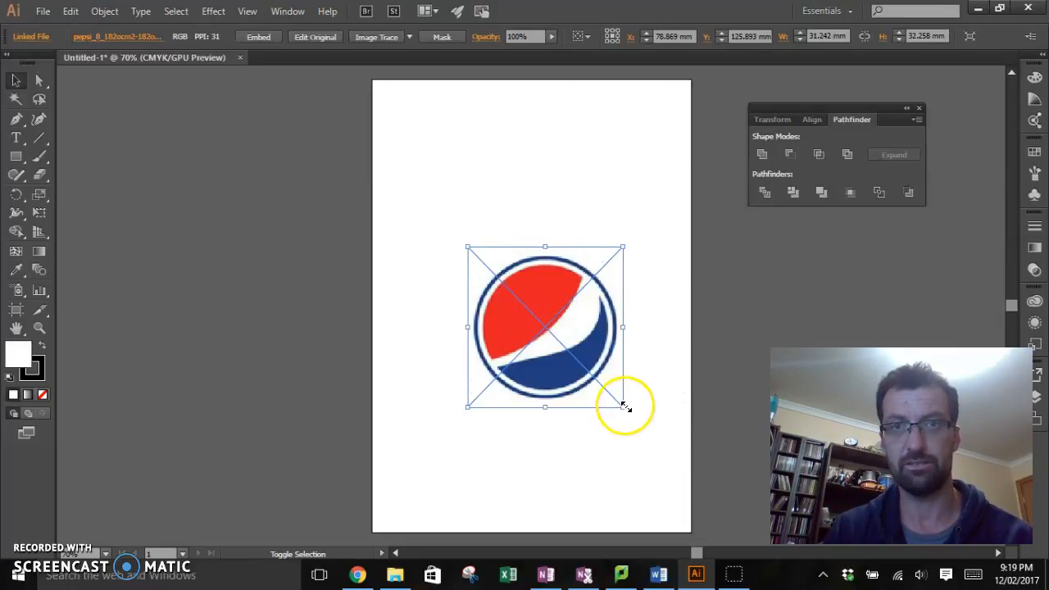
left_click_drag(580, 341, 567, 310)
left_click_drag(622, 388, 649, 418)
left_click_drag(569, 328, 551, 309)
left_click(582, 423)
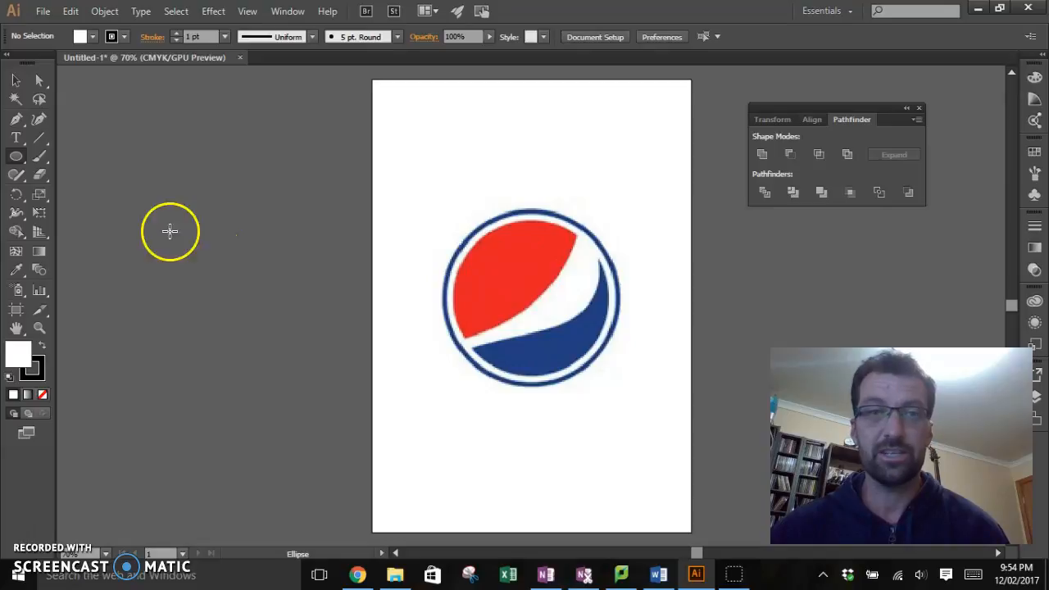
Step: Try to trace the logo's outer circle and coloured shapes freehand with the Paintbrush
left_click(39, 157)
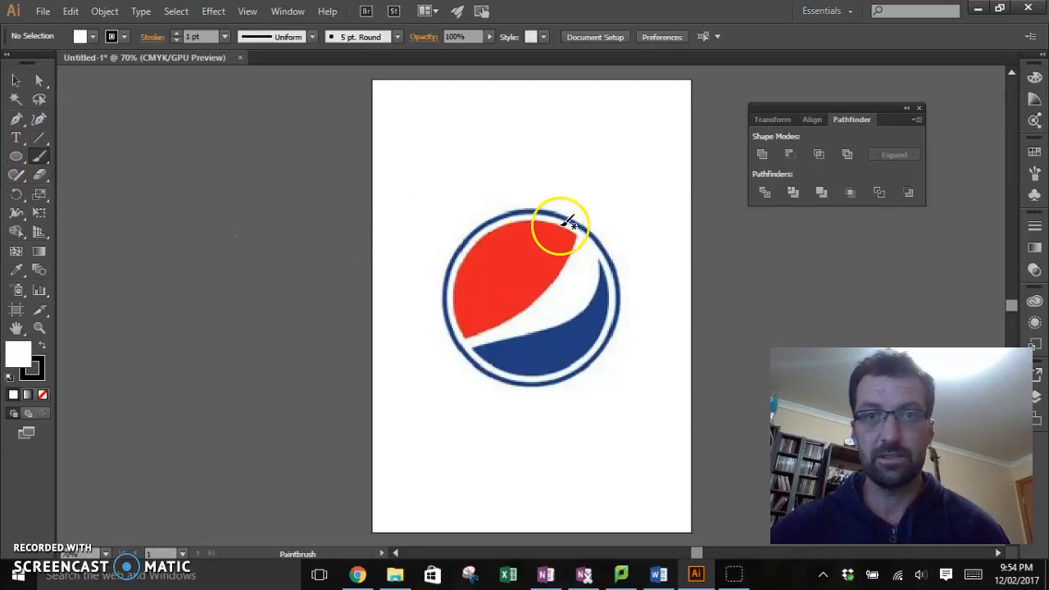
mouse_move(542, 207)
left_mouse_down()
mouse_move(481, 214)
mouse_move(449, 299)
mouse_move(460, 347)
mouse_move(489, 374)
mouse_move(530, 390)
mouse_move(599, 379)
mouse_move(634, 327)
mouse_move(612, 261)
mouse_move(585, 225)
mouse_move(538, 205)
mouse_move(487, 250)
mouse_move(468, 325)
mouse_move(554, 273)
mouse_move(568, 239)
mouse_move(537, 223)
left_mouse_up()
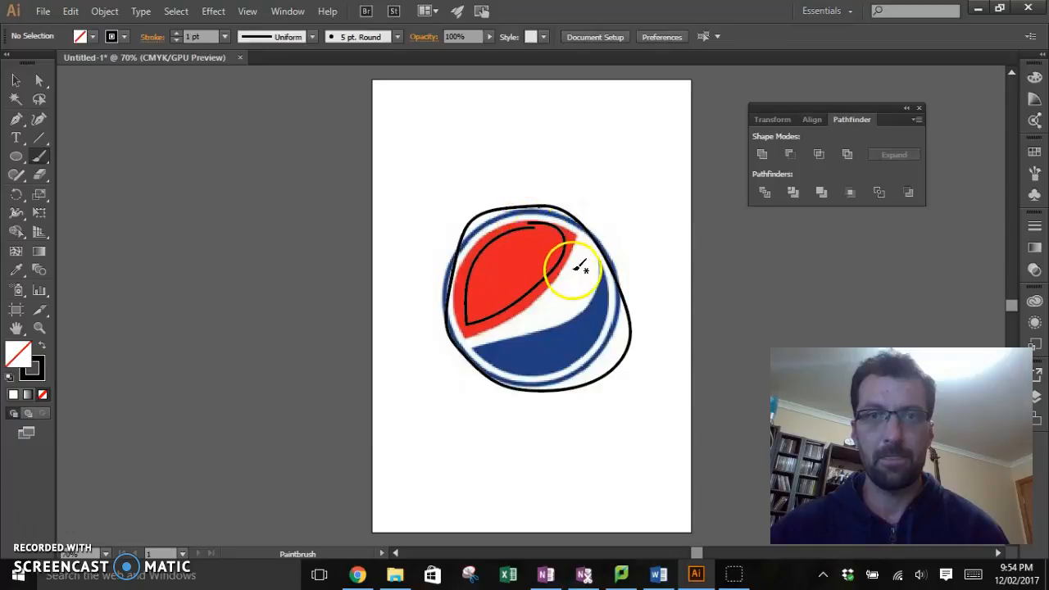
mouse_move(596, 265)
left_mouse_down()
mouse_move(594, 308)
mouse_move(568, 327)
mouse_move(485, 340)
mouse_move(491, 352)
mouse_move(525, 364)
mouse_move(569, 356)
mouse_move(607, 324)
mouse_move(597, 270)
left_mouse_up()
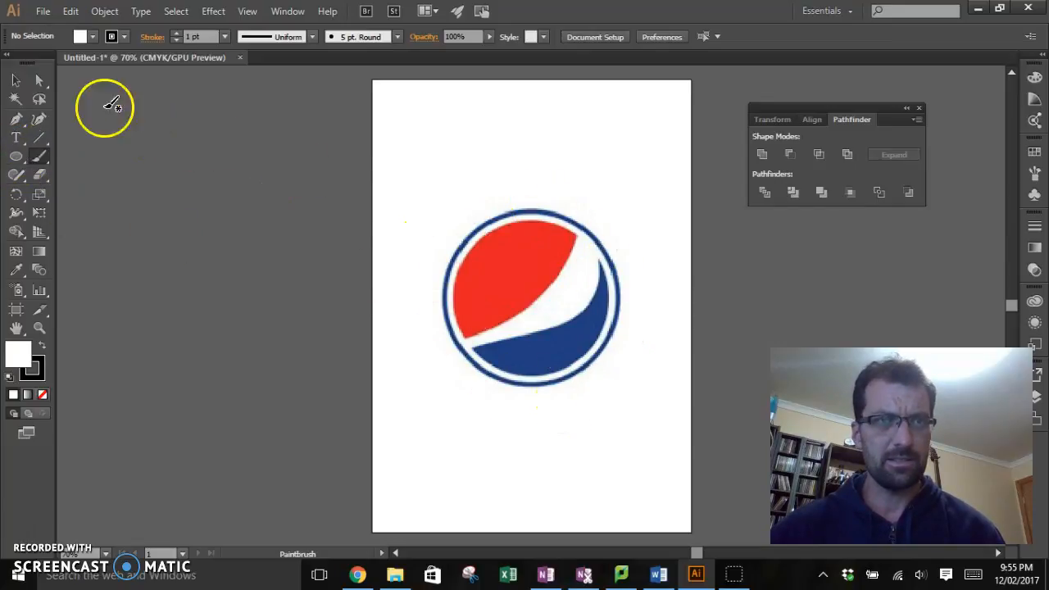
Step: Show the rulers and add a horizontal and a vertical guide crossing at the logo's centre
left_click(17, 81)
left_click(510, 295)
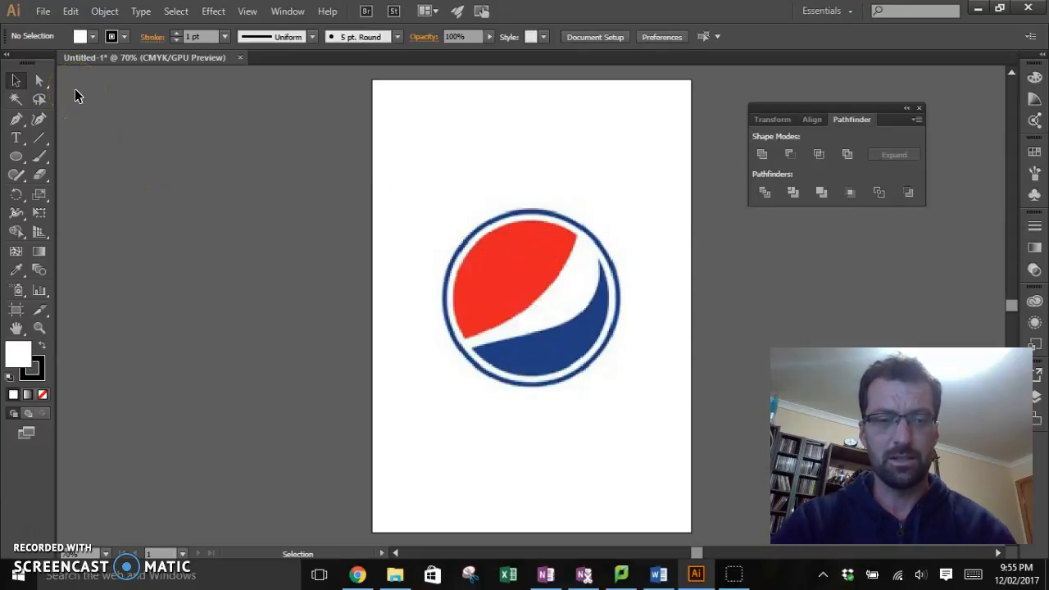
key("ctrl+r")
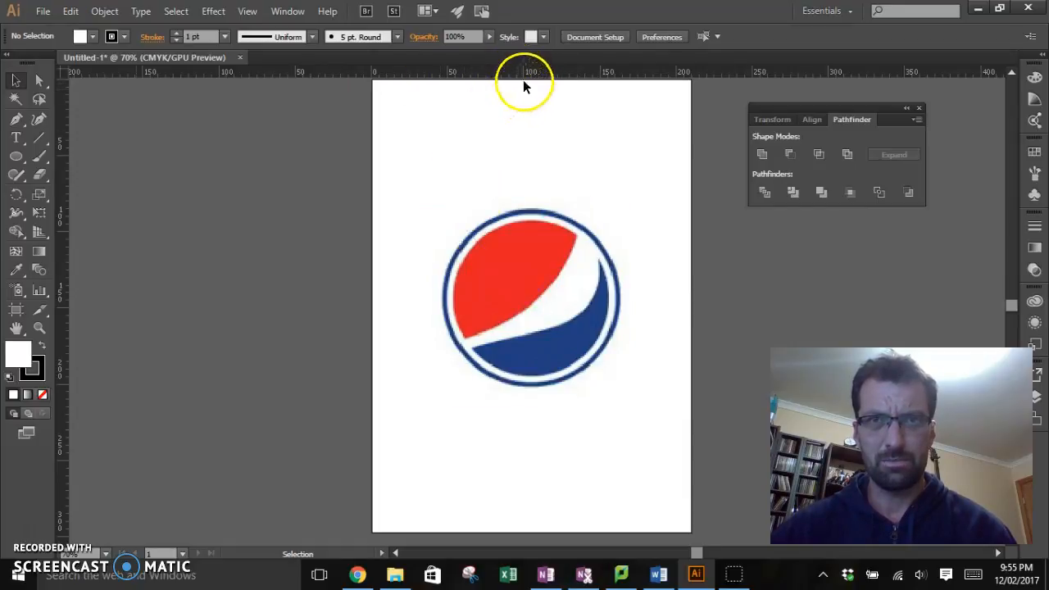
left_click_drag(525, 71, 526, 221)
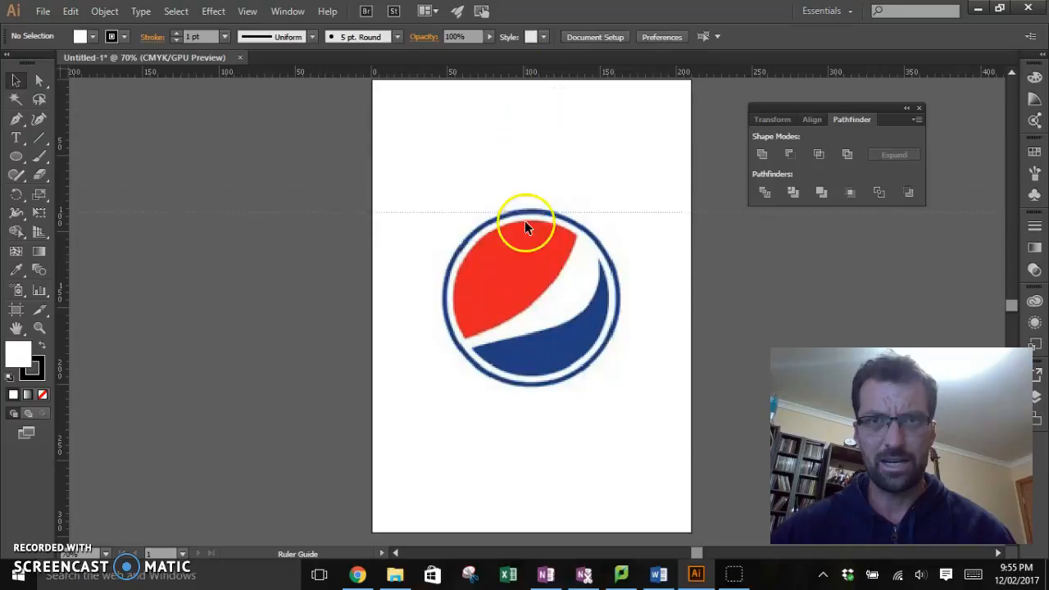
mouse_move(531, 297)
left_mouse_down()
mouse_move(518, 310)
mouse_move(517, 297)
left_mouse_up()
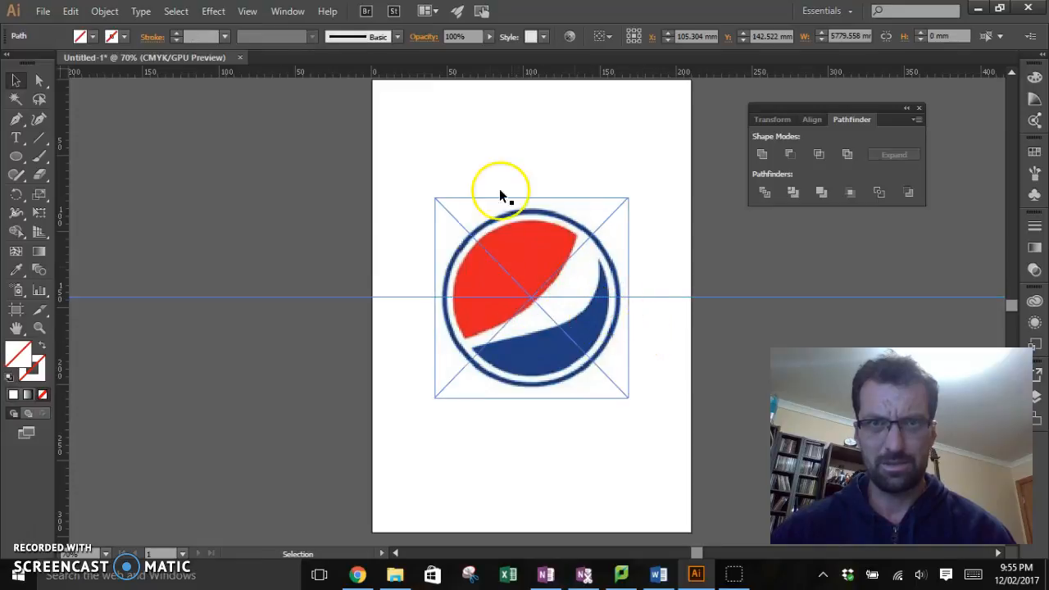
left_click_drag(66, 286, 415, 277)
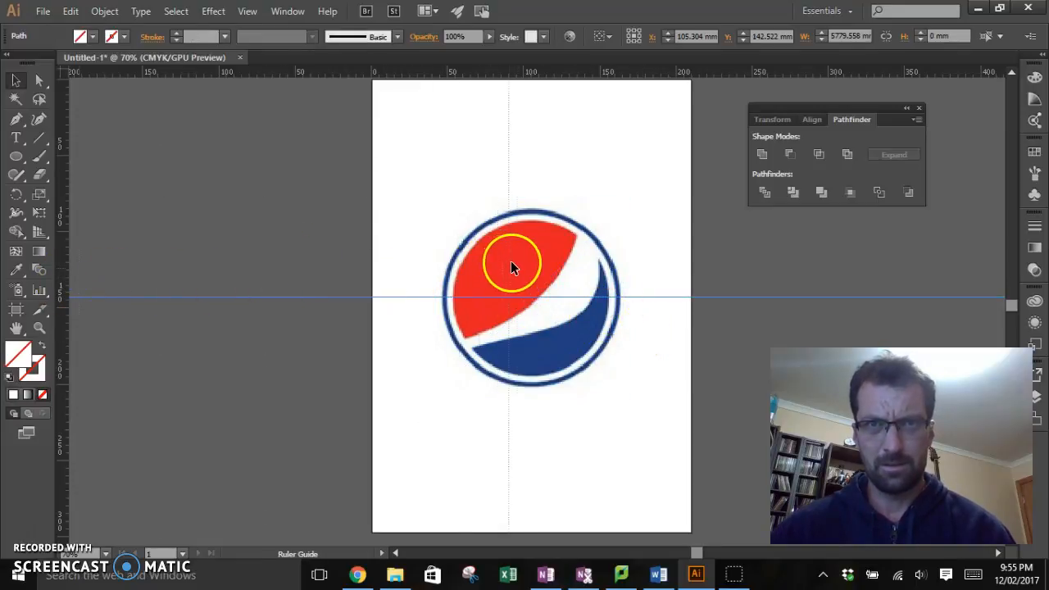
left_click_drag(535, 263, 531, 294)
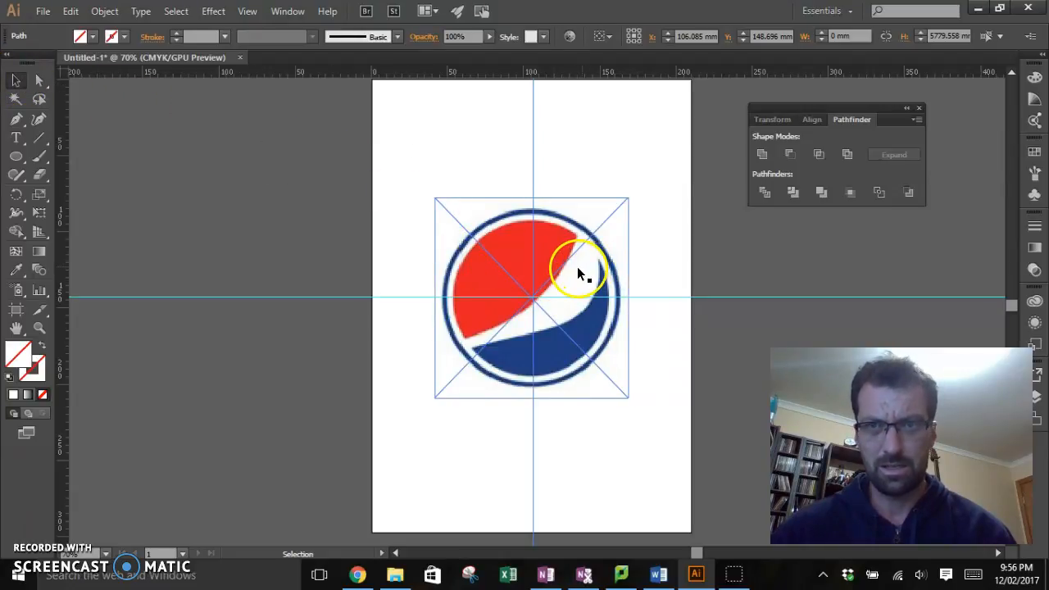
Step: Fine-tune the logo image's position so its centre sits on the guide intersection, at about X 106.1 mm and Y 142.5 mm
left_click_drag(576, 264, 579, 270)
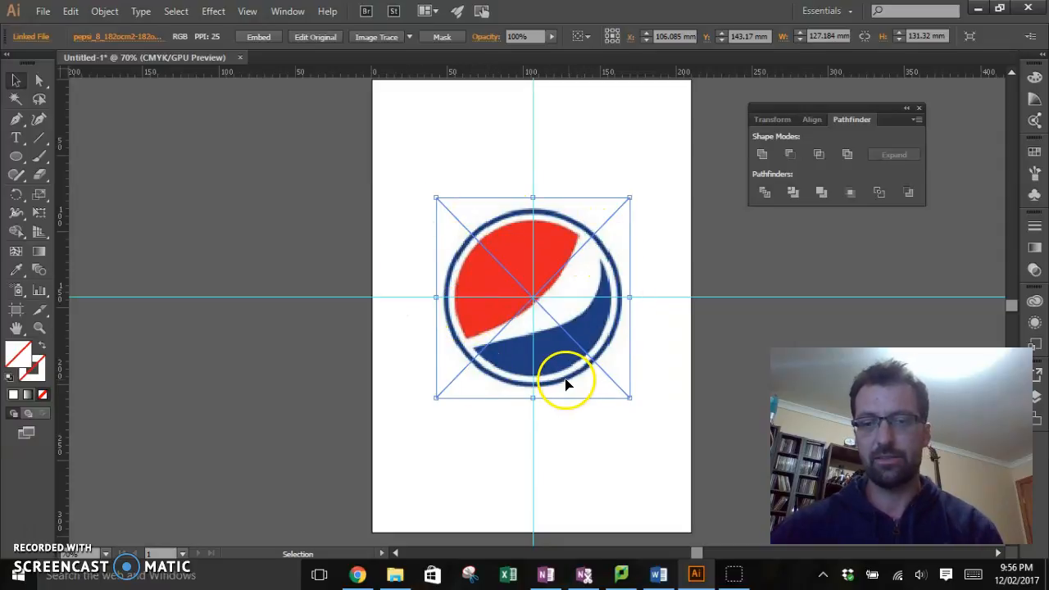
key("ctrl+plus")
key("ctrl+plus")
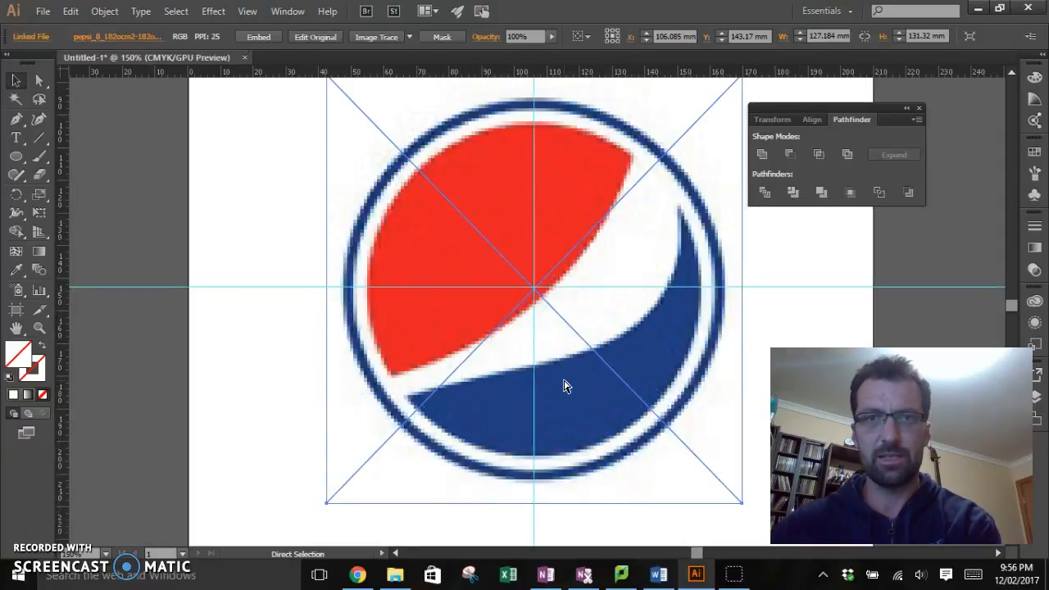
left_click(689, 350)
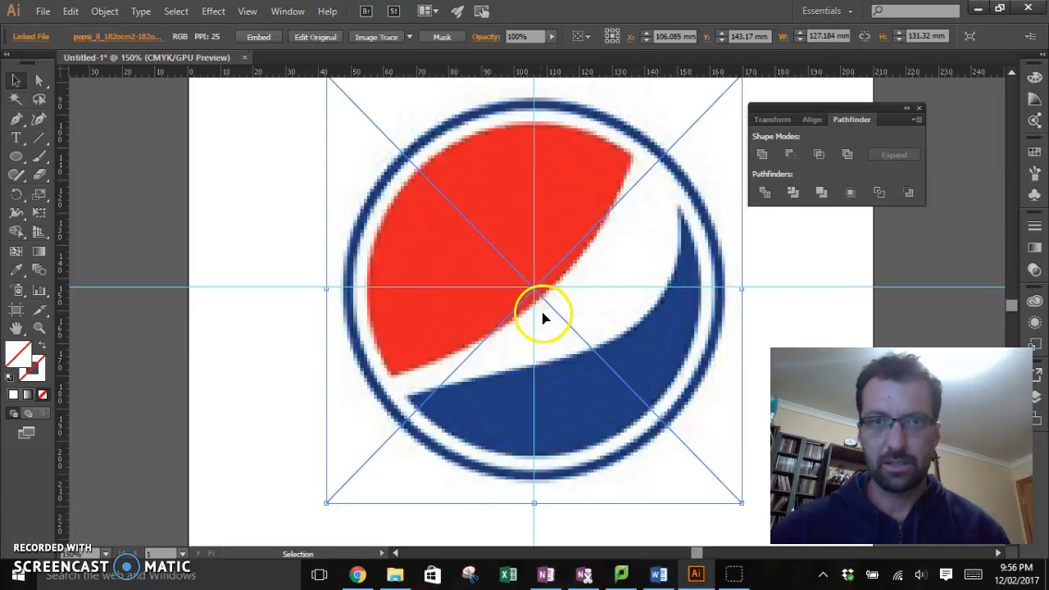
left_click_drag(683, 254, 687, 247)
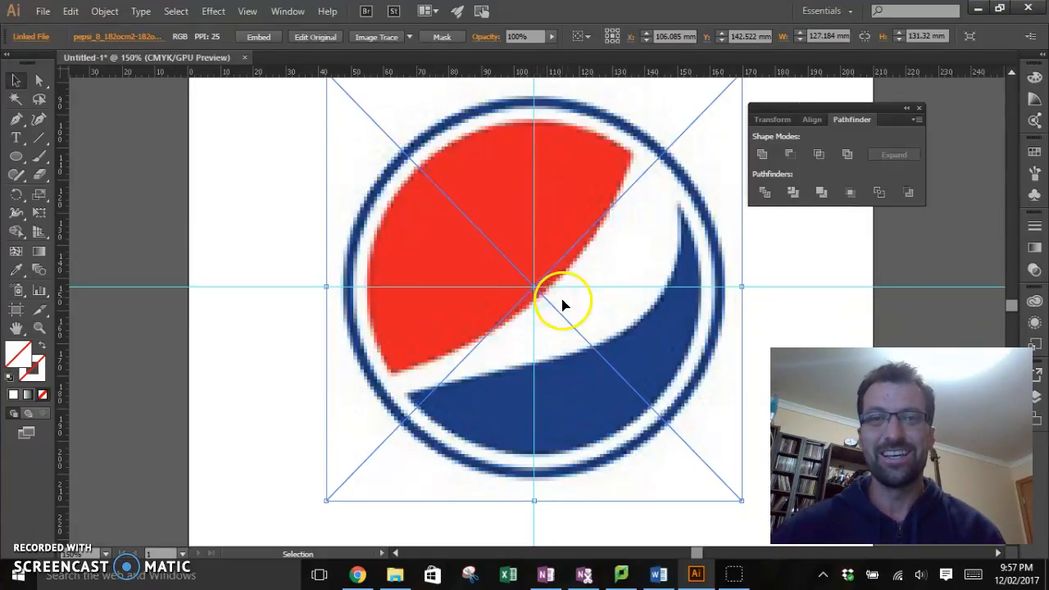
Step: Prepare the Ellipse tool with no fill and a yellow stroke that stands out against the logo
left_click(18, 162)
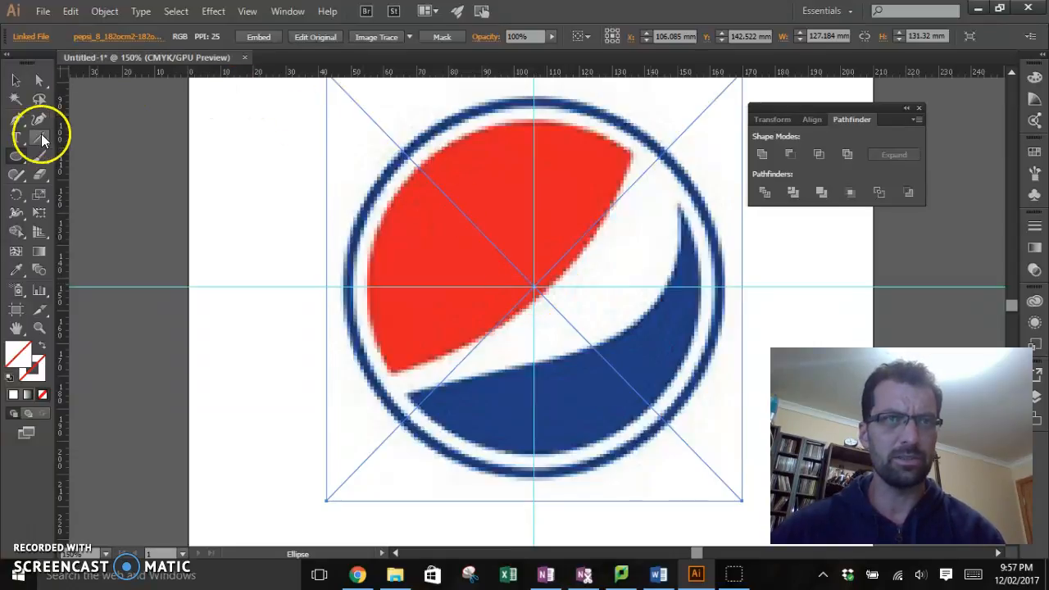
left_click(15, 162)
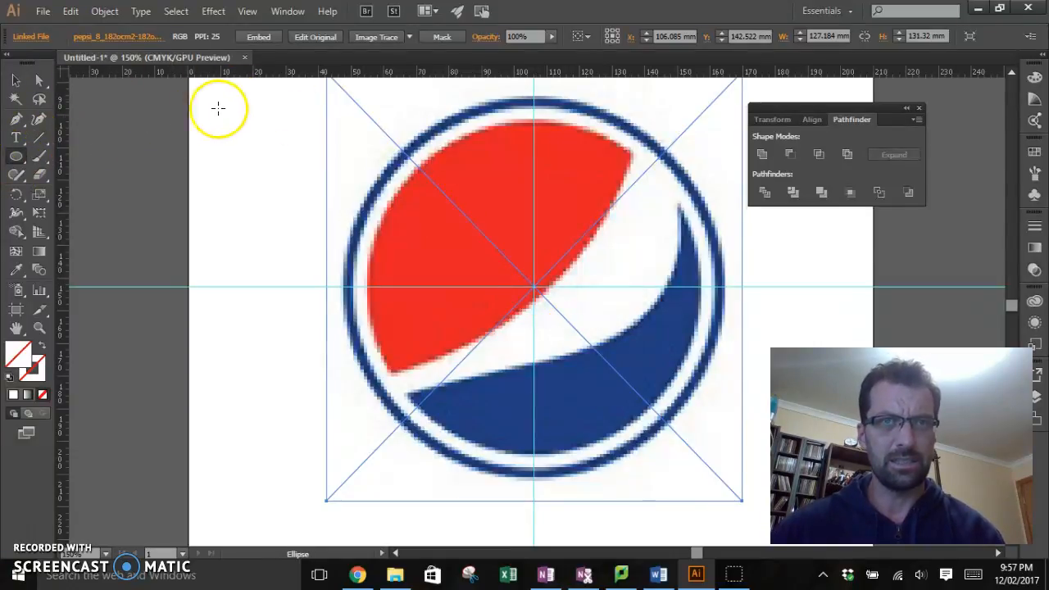
left_click(40, 156)
left_click(15, 160)
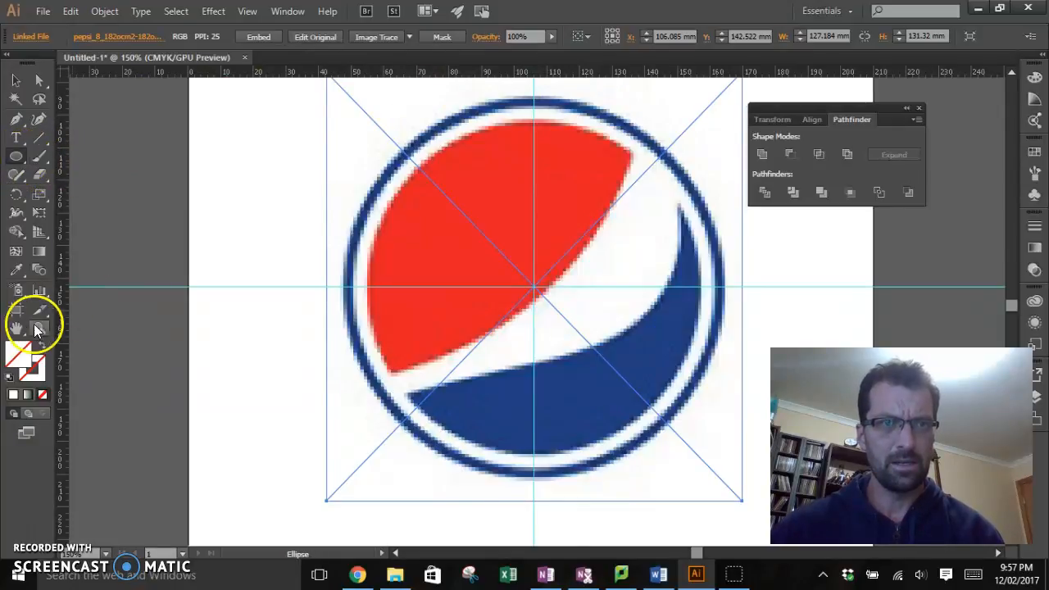
left_click(19, 363)
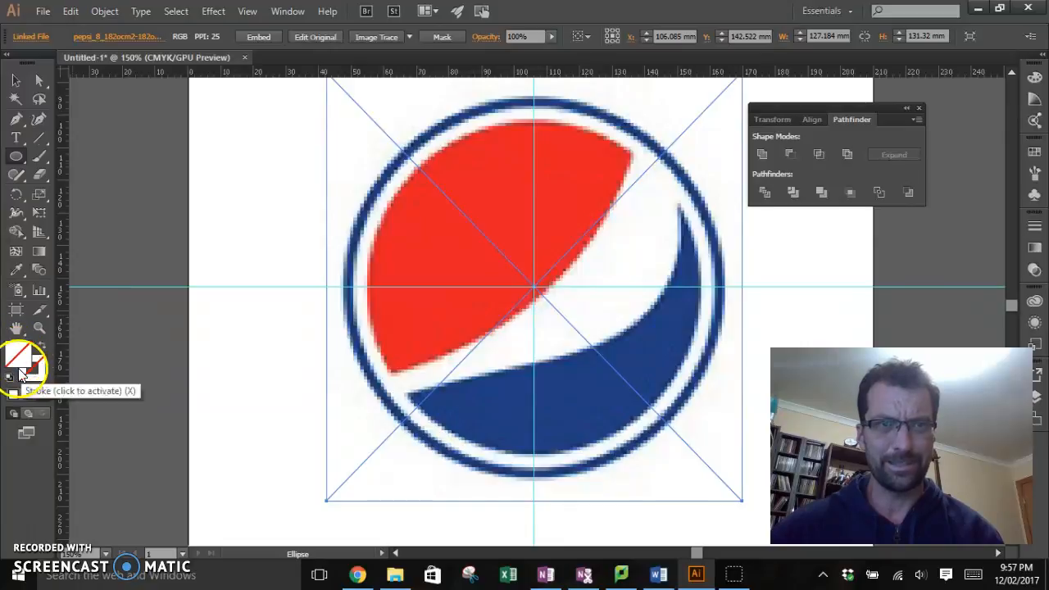
left_click(34, 376)
left_click(36, 377)
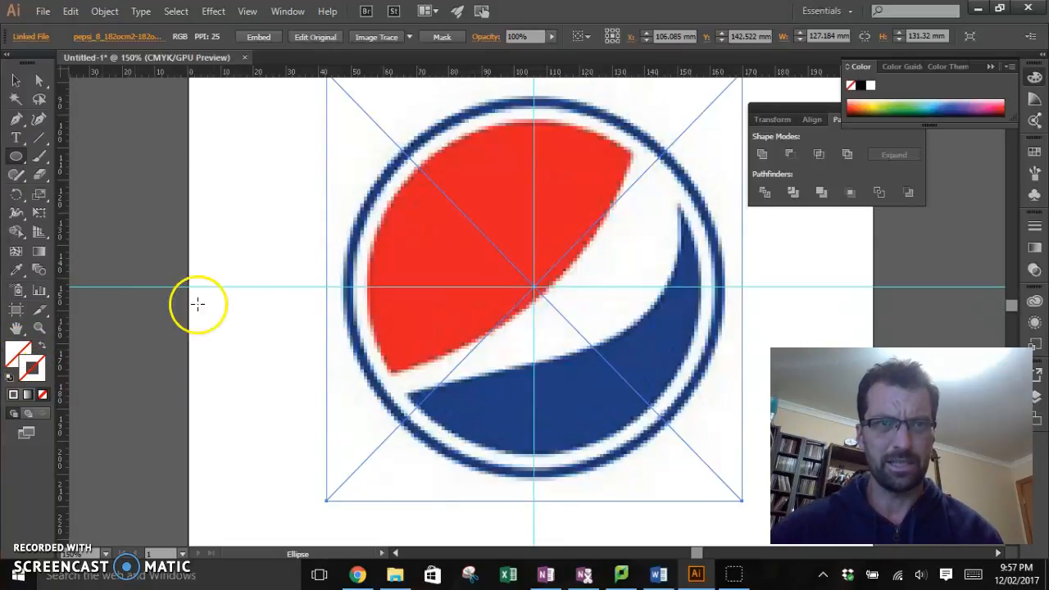
left_click(881, 101)
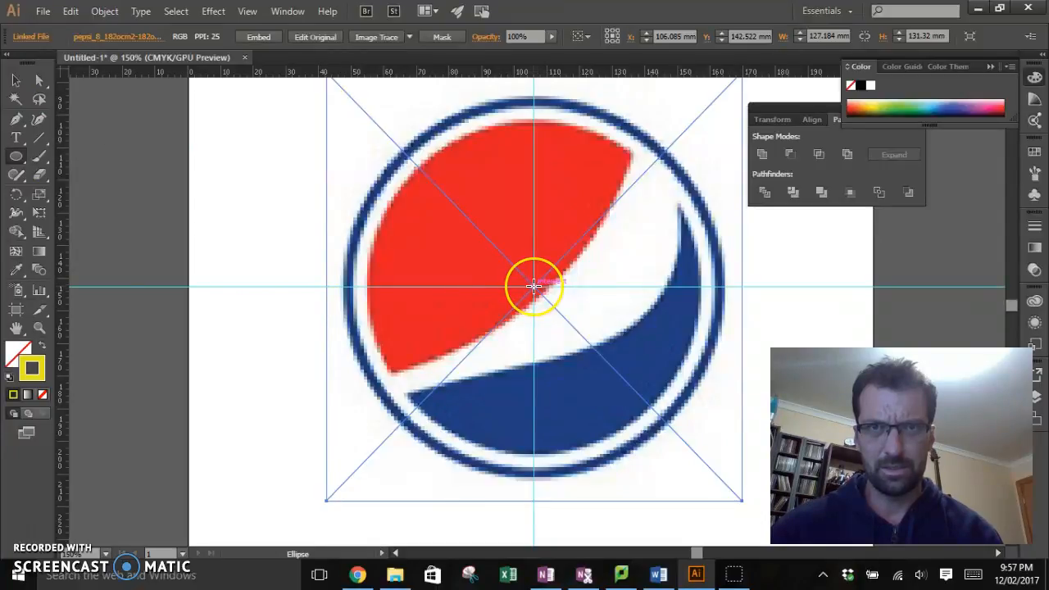
Step: Draw a circle about 117.5 mm in diameter, centred on the guide intersection, along the blue ring's outer edge, and deselect it
left_click_drag(534, 286, 619, 202)
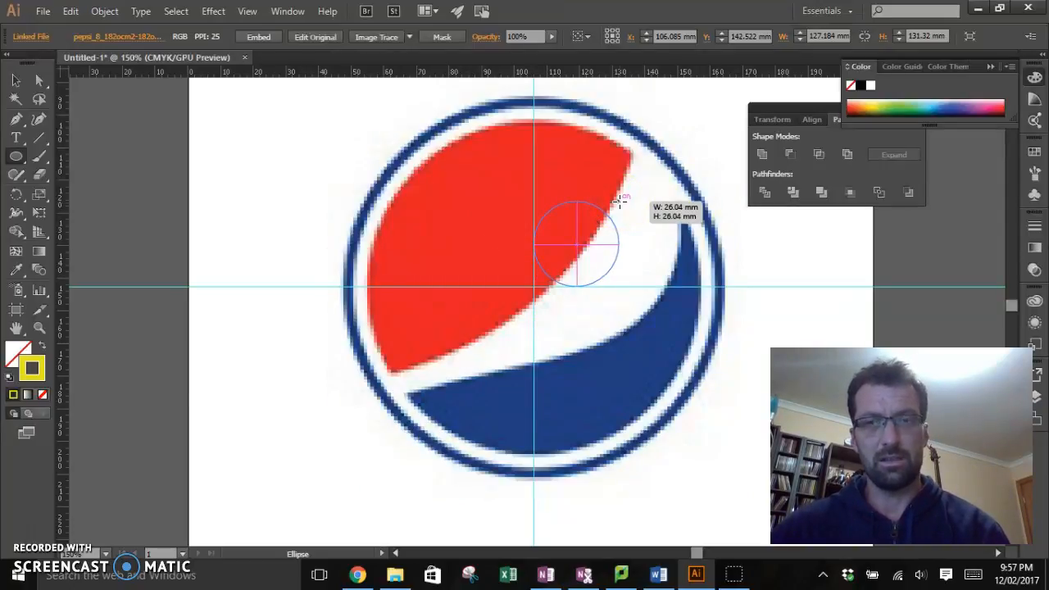
left_click_drag(623, 198, 728, 96)
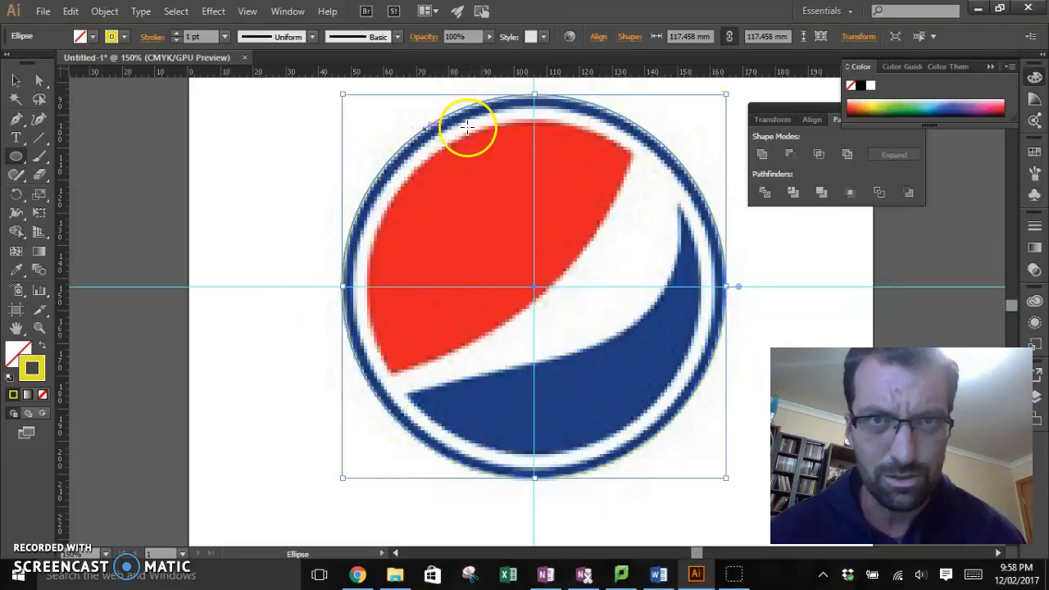
left_click(15, 80)
left_click(235, 195)
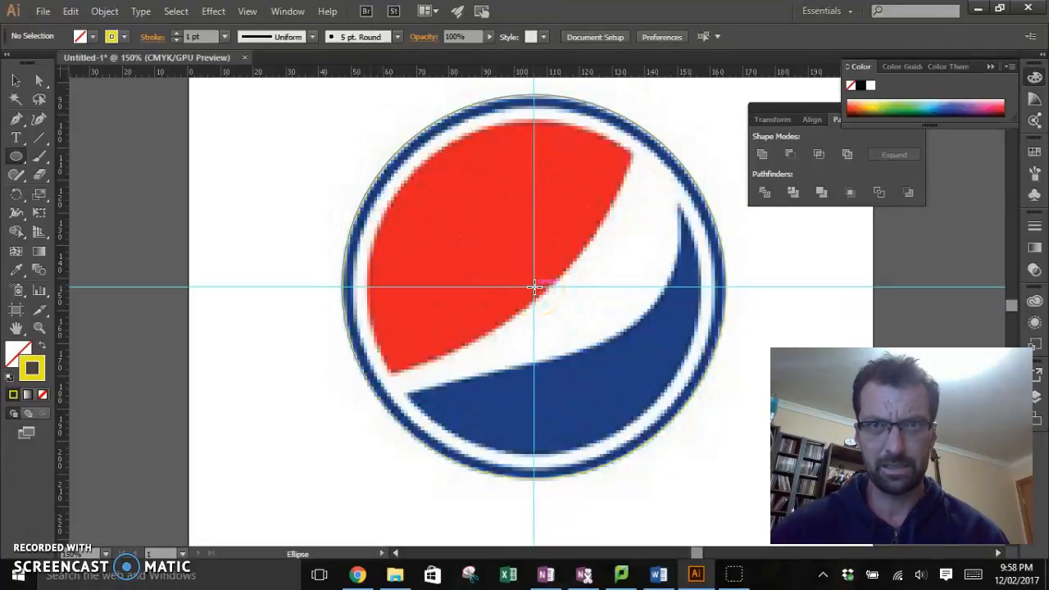
Step: Draw a concentric circle about 110.5 mm in diameter along the blue ring's inner edge and set its stroke to black (000000)
left_click_drag(535, 286, 697, 106)
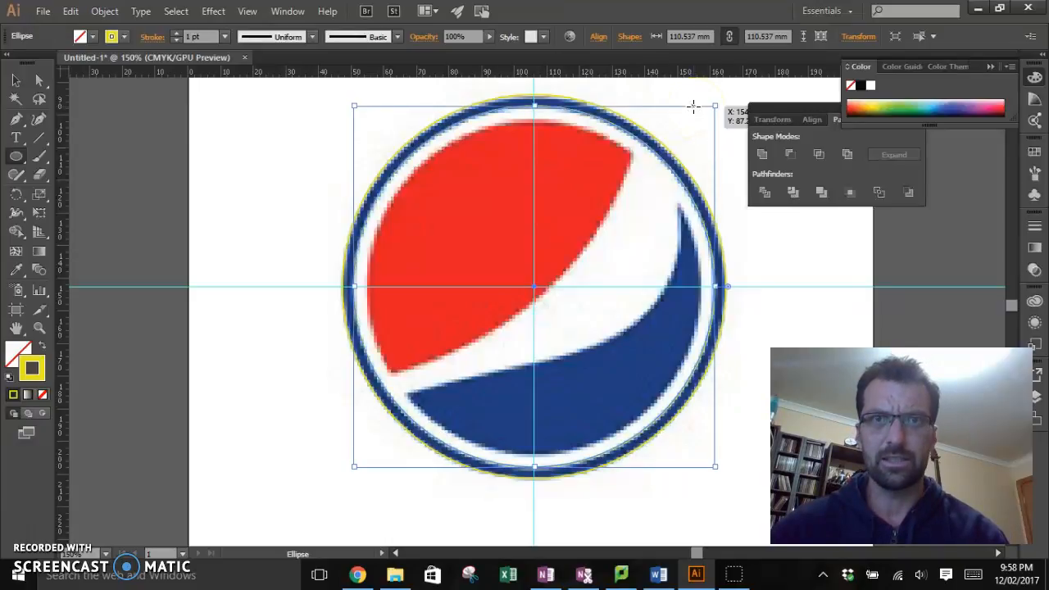
double_click(37, 366)
left_click_drag(382, 340, 297, 387)
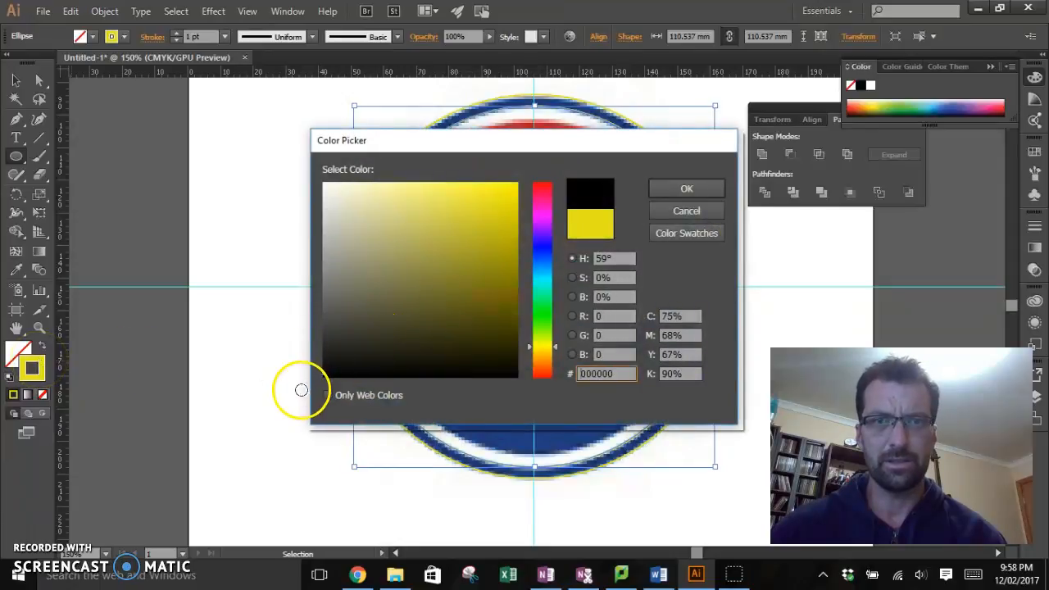
left_click(684, 189)
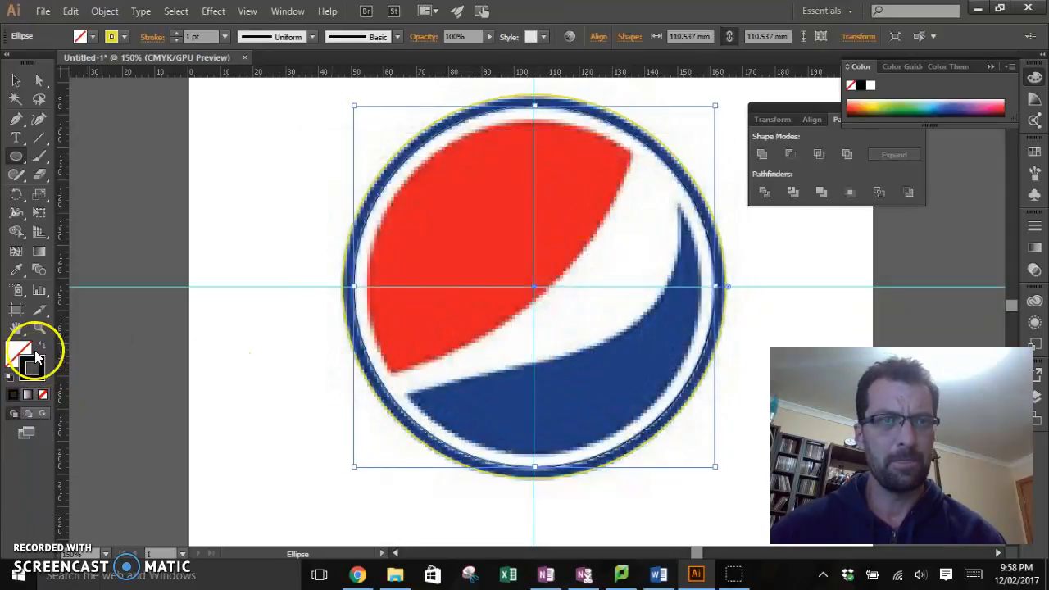
Step: Set the larger outer circle's stroke colour to black (000000)
left_click(15, 80)
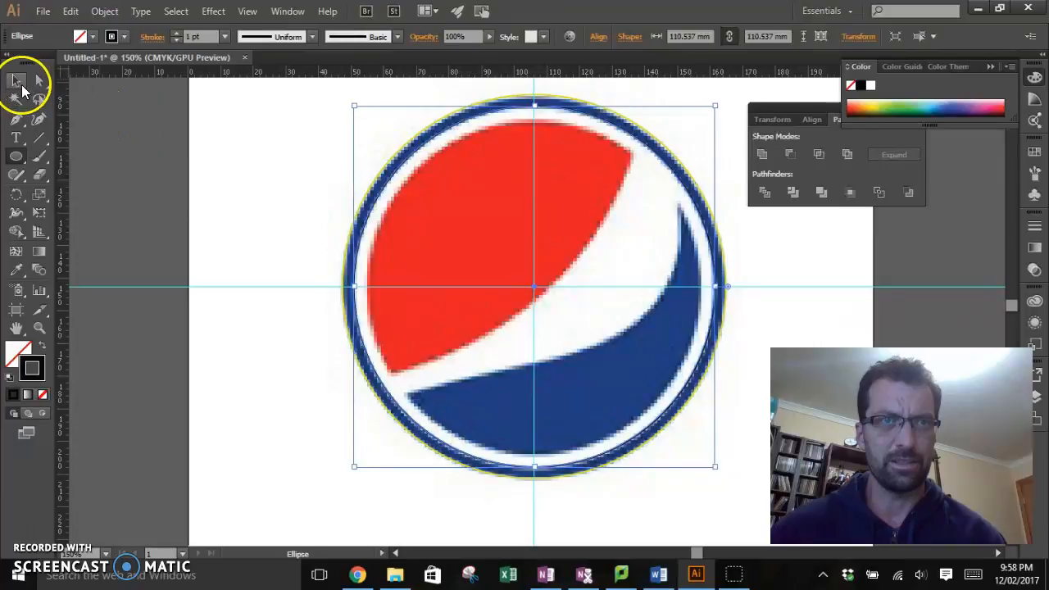
left_click(361, 177)
left_click(377, 179)
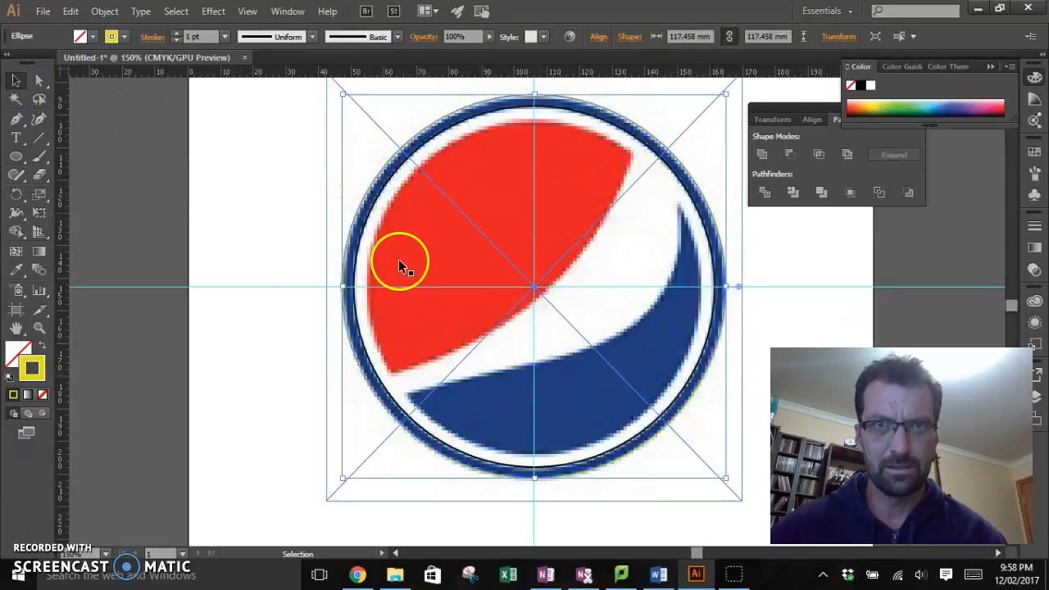
double_click(33, 367)
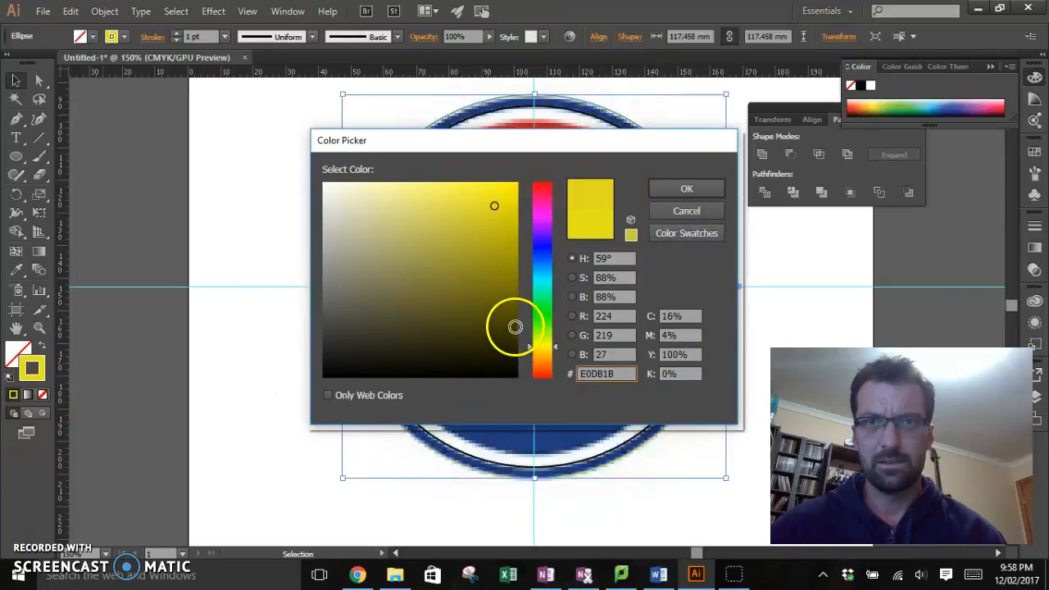
left_click_drag(353, 368, 328, 376)
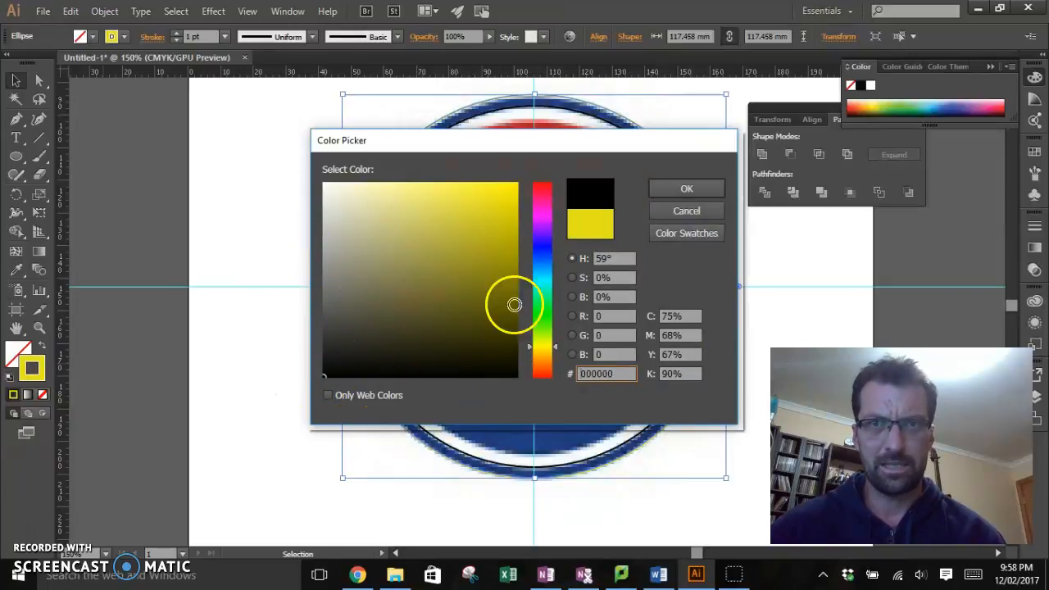
left_click(709, 188)
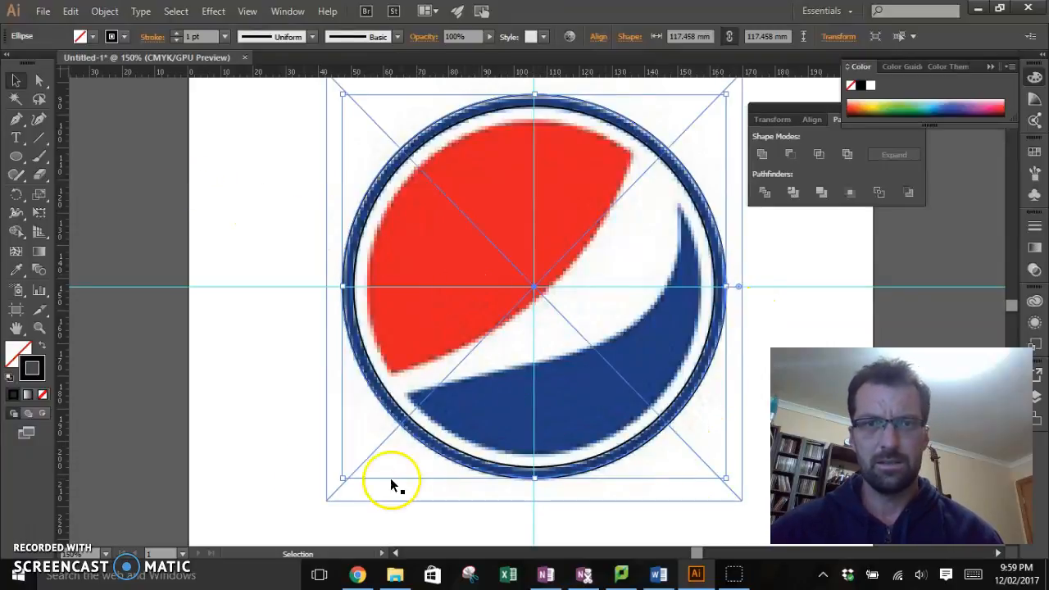
Step: Move the logo image clear of the two circles, to about X -40.4 mm and Y 170 mm, keeping the Pathfinder options reachable
left_click(334, 464)
left_click_drag(332, 375, 117, 418)
left_click_drag(383, 134, 111, 177)
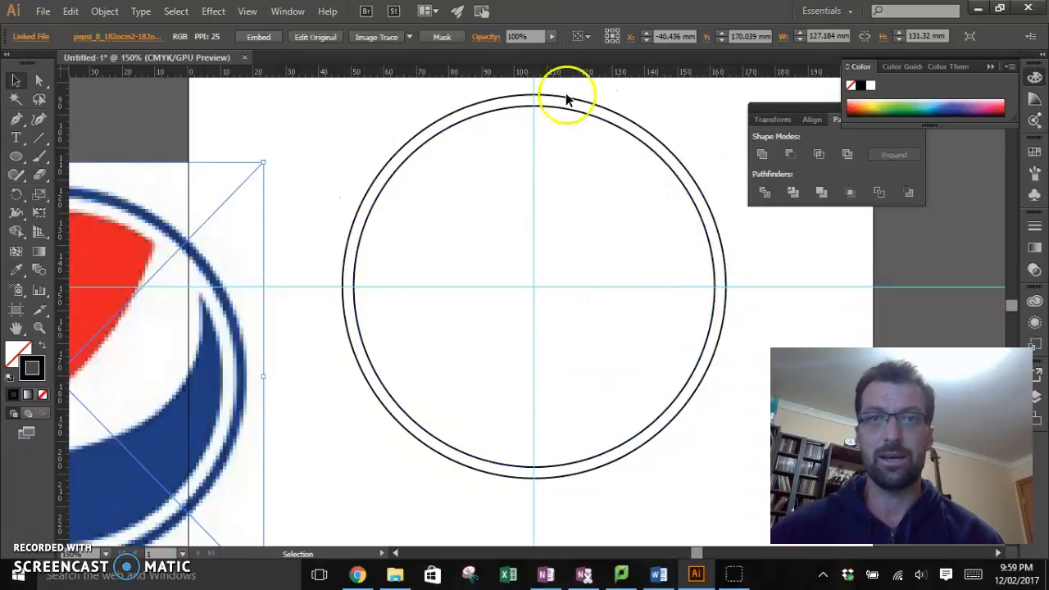
left_click_drag(810, 108, 813, 195)
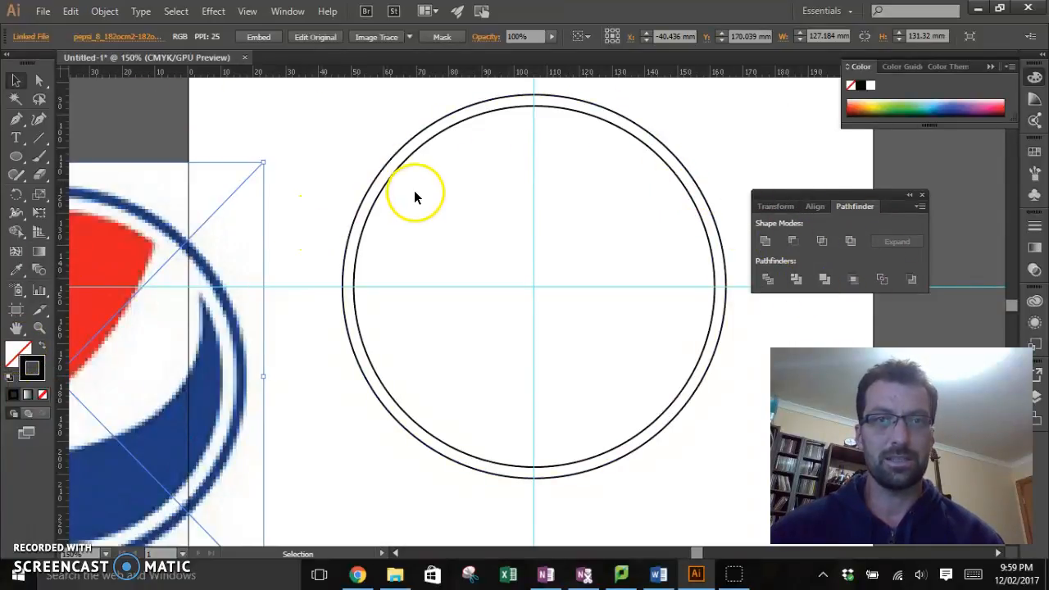
Step: Fill the inner circle with the blue sampled from the reference logo's outer ring using the Eyedropper
left_click(386, 185)
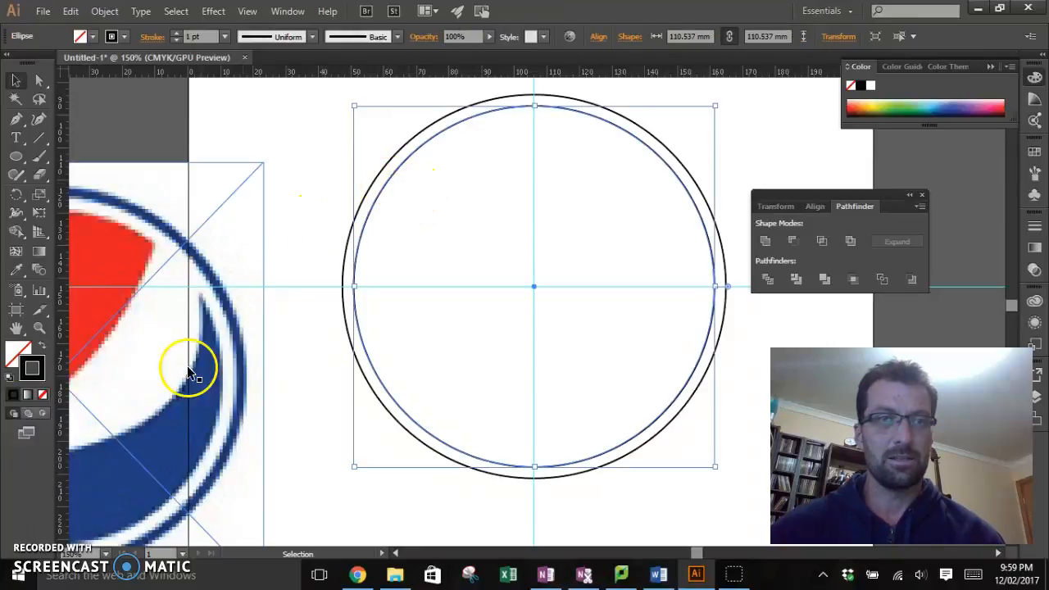
left_click(33, 363)
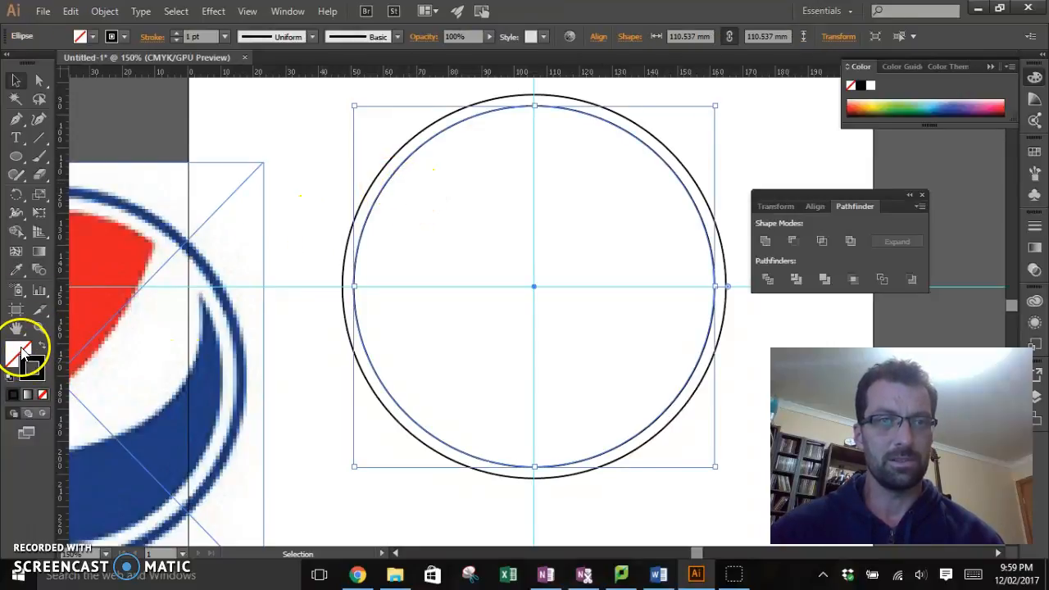
left_click(16, 270)
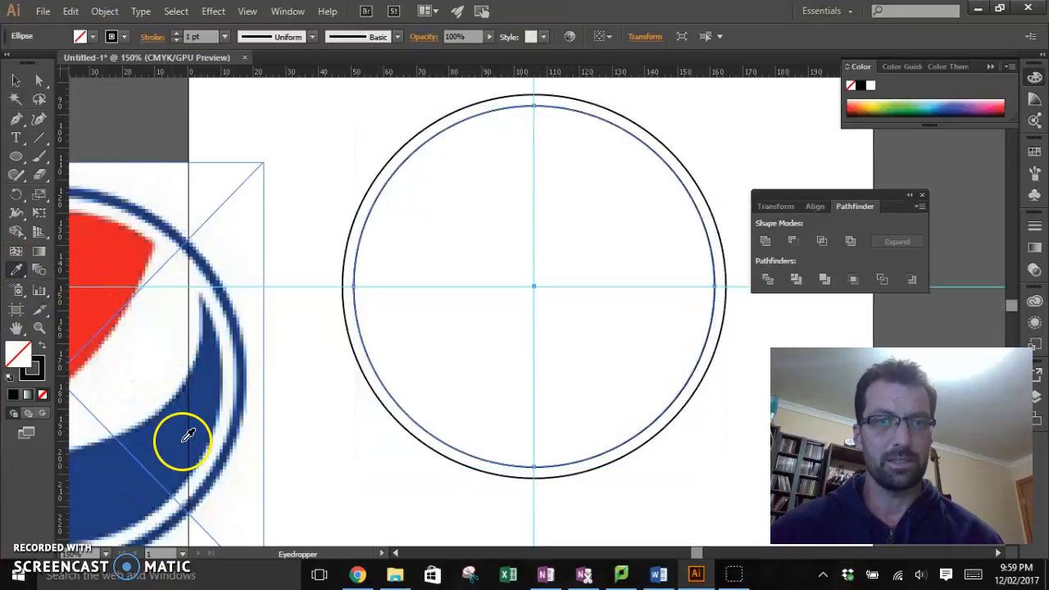
left_click(212, 259)
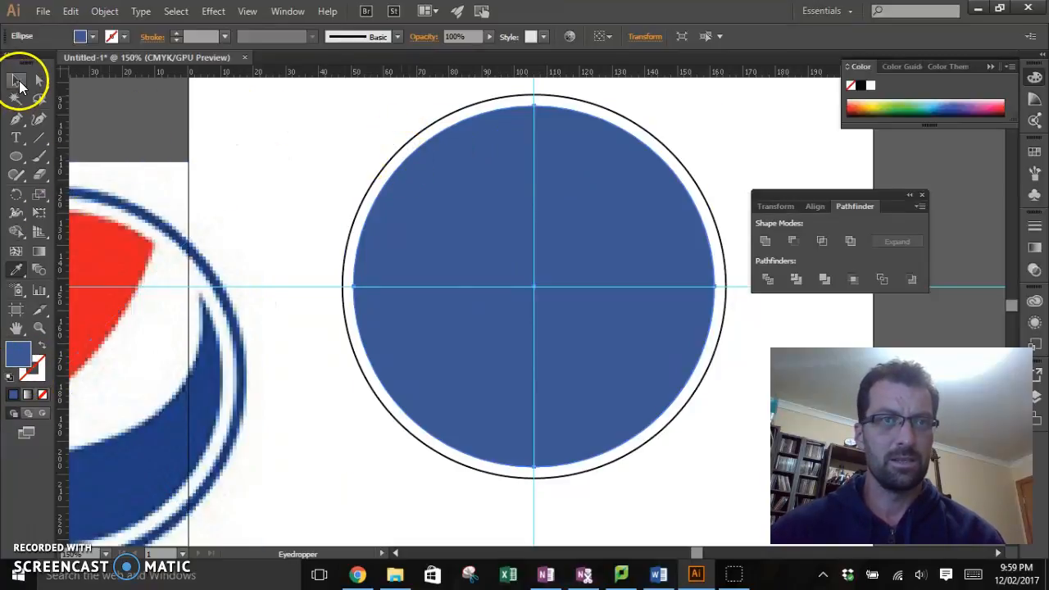
Step: Give the outer circle the same blue fill by sampling the inner circle with the Eyedropper
left_click(16, 81)
left_click(347, 243)
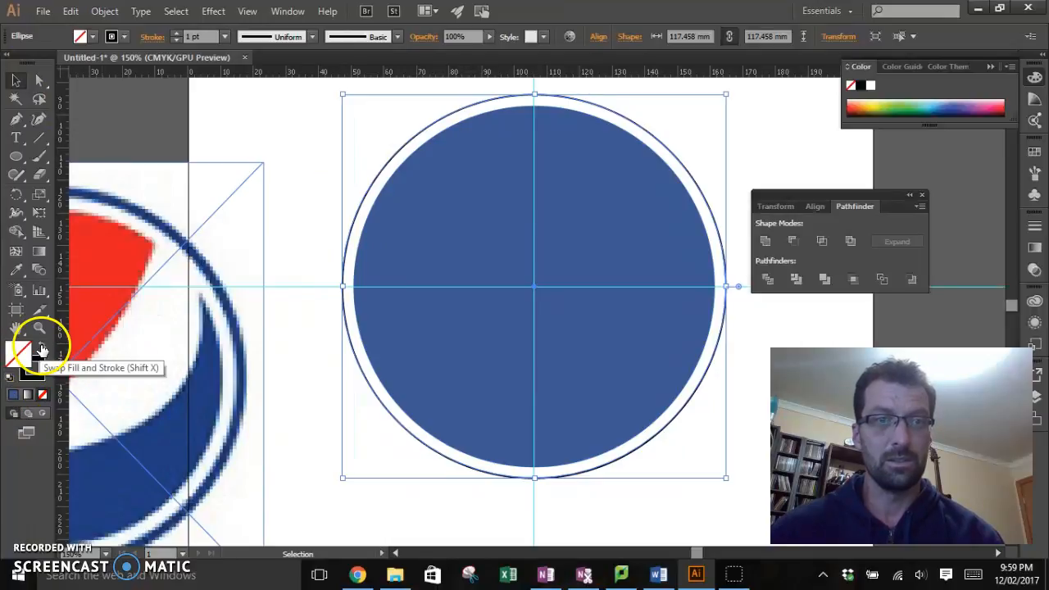
left_click(16, 271)
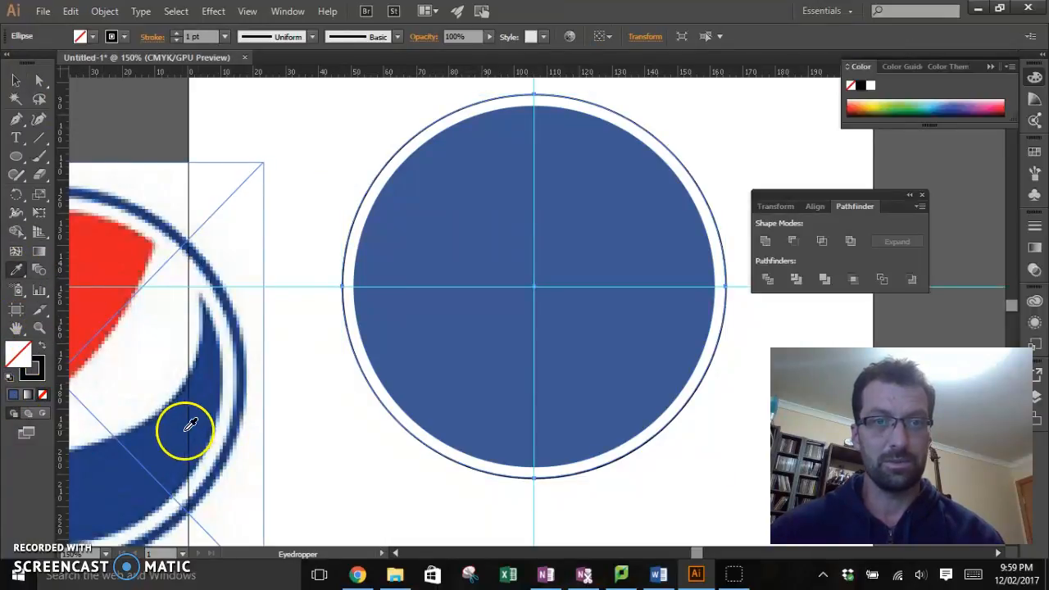
left_click(392, 277)
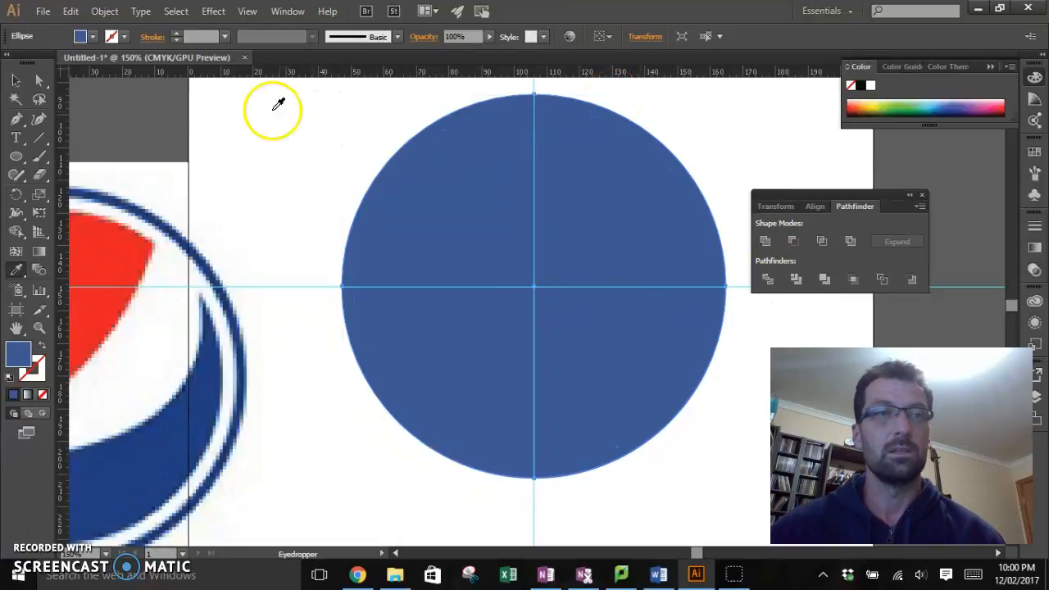
Step: Select both blue circles and subtract the smaller front circle from the larger one with Minus Front to form a ring
left_click(41, 82)
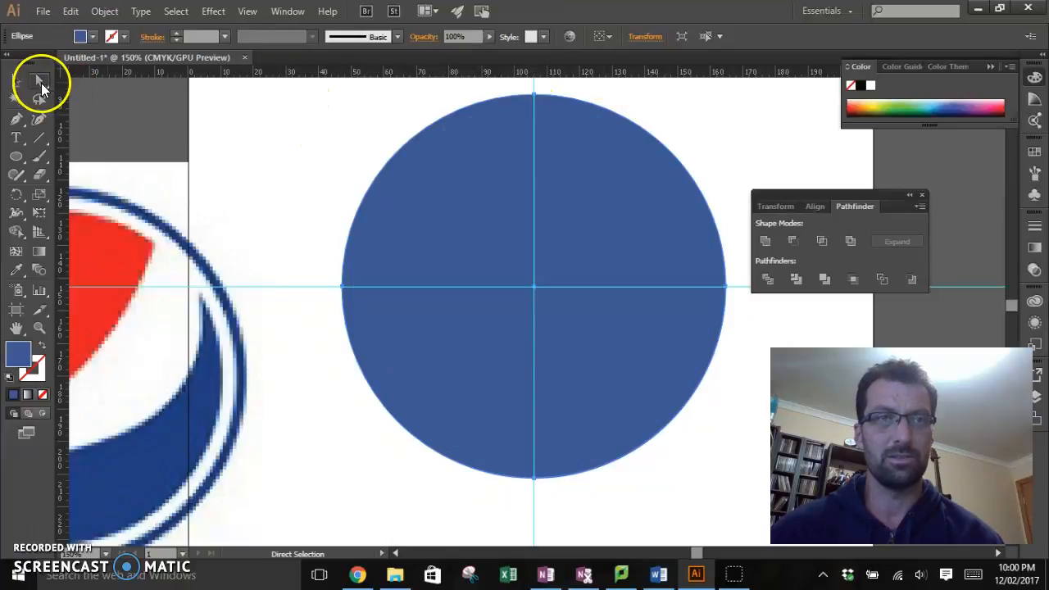
left_click(591, 121)
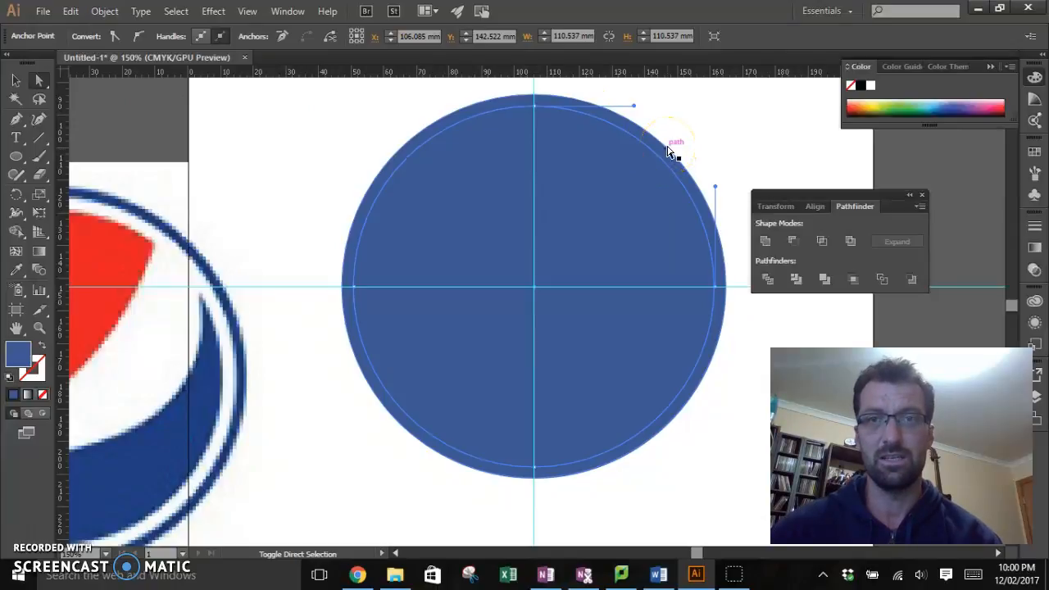
left_click(669, 152)
left_click(739, 182)
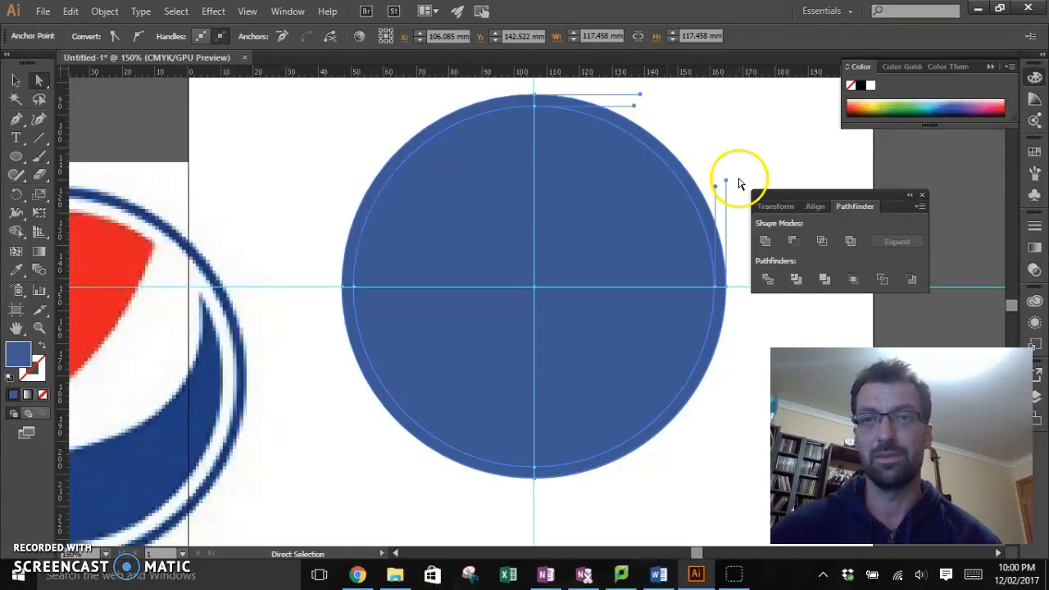
left_click(794, 243)
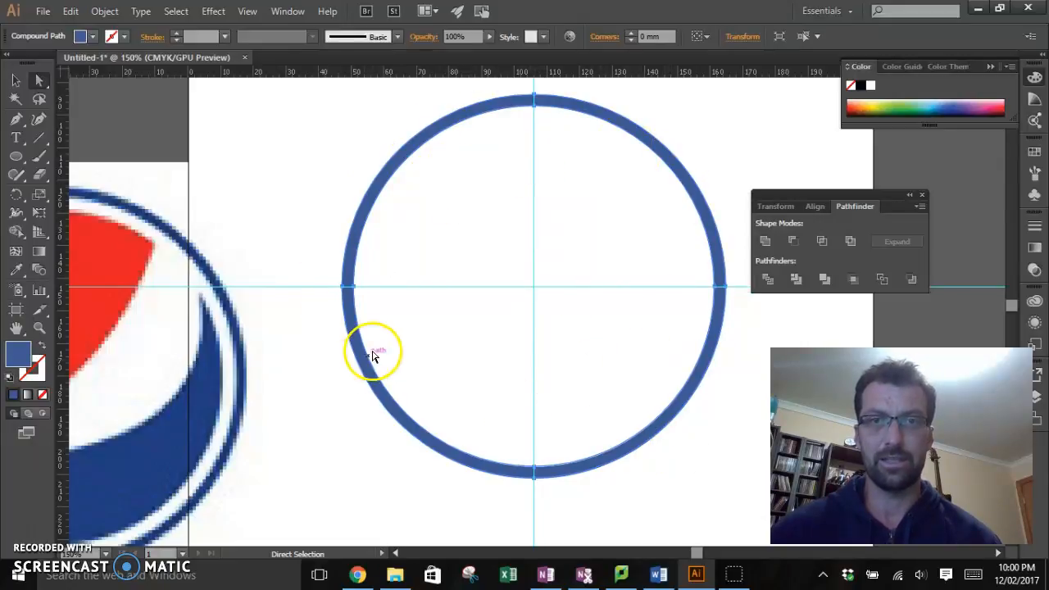
Step: Move the blue ring beside the artboard and return the logo image to the guide intersection, at about X 106.1 mm and Y 142.5 mm
left_click(17, 81)
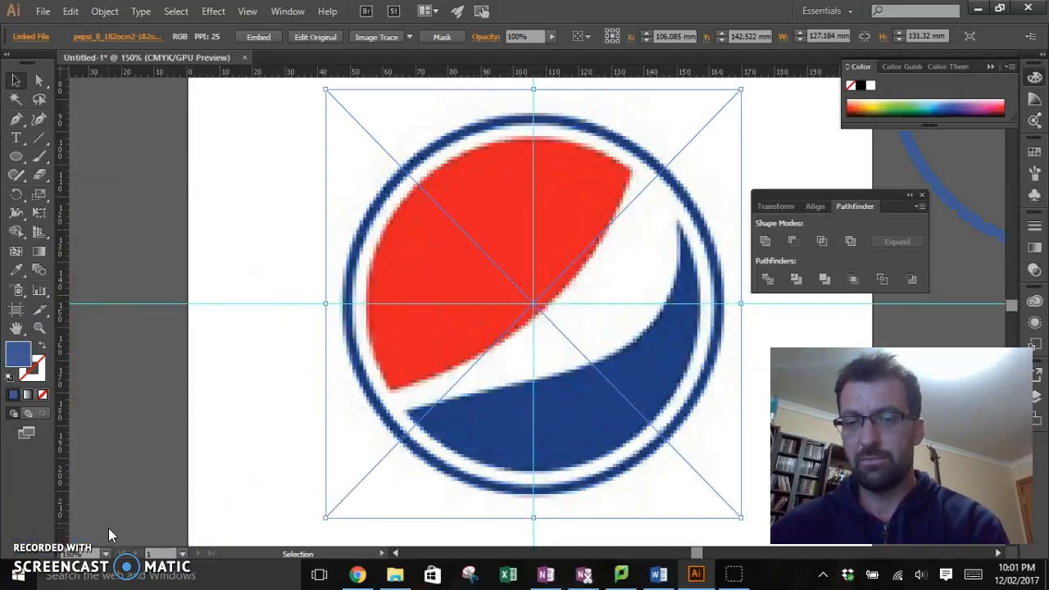
key("ctrl+minus")
key("ctrl+minus")
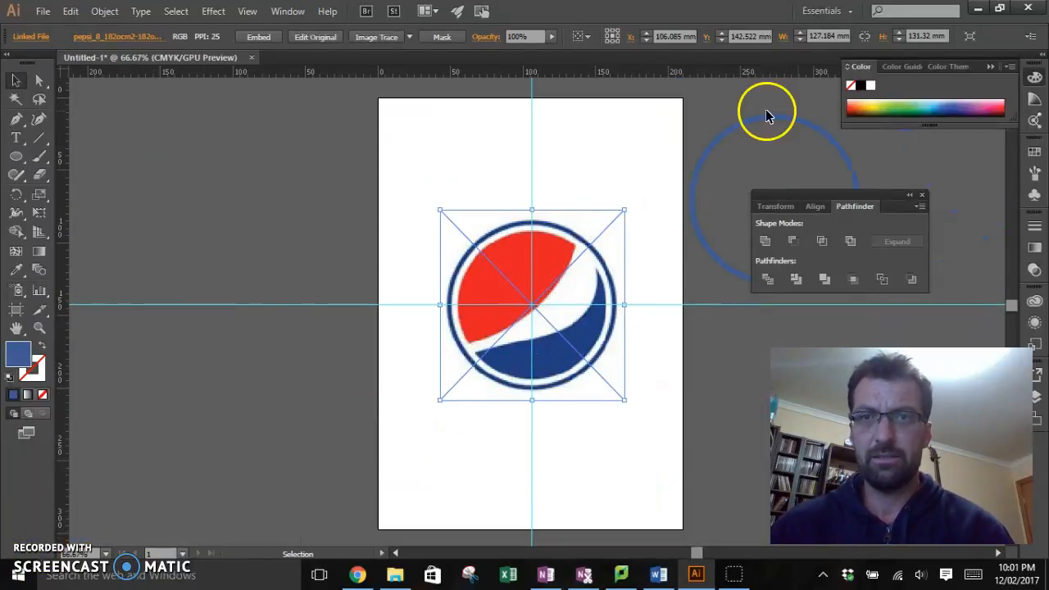
key("ctrl+minus")
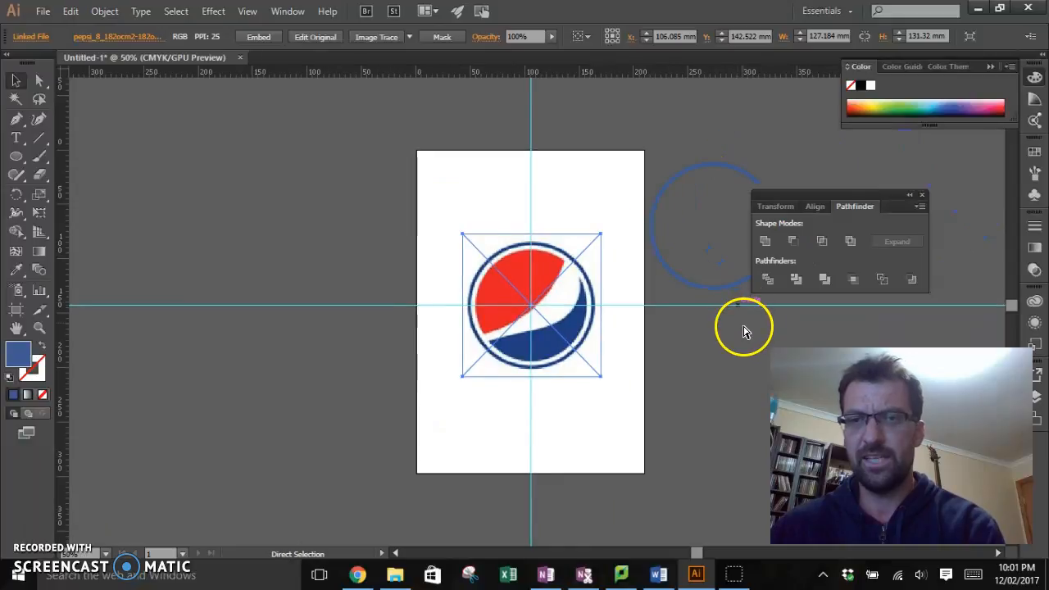
key("ctrl+plus")
key("ctrl+plus")
key("ctrl+plus")
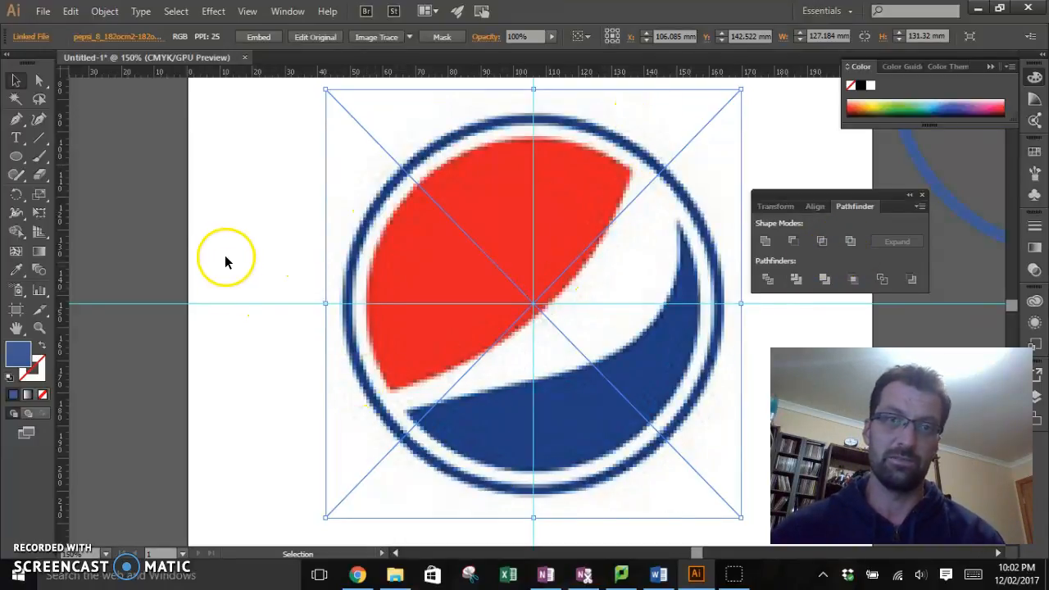
Step: Draw a circle 101.6 mm in diameter centred on the guide intersection, matching the logo's inner red and blue area
left_click(17, 156)
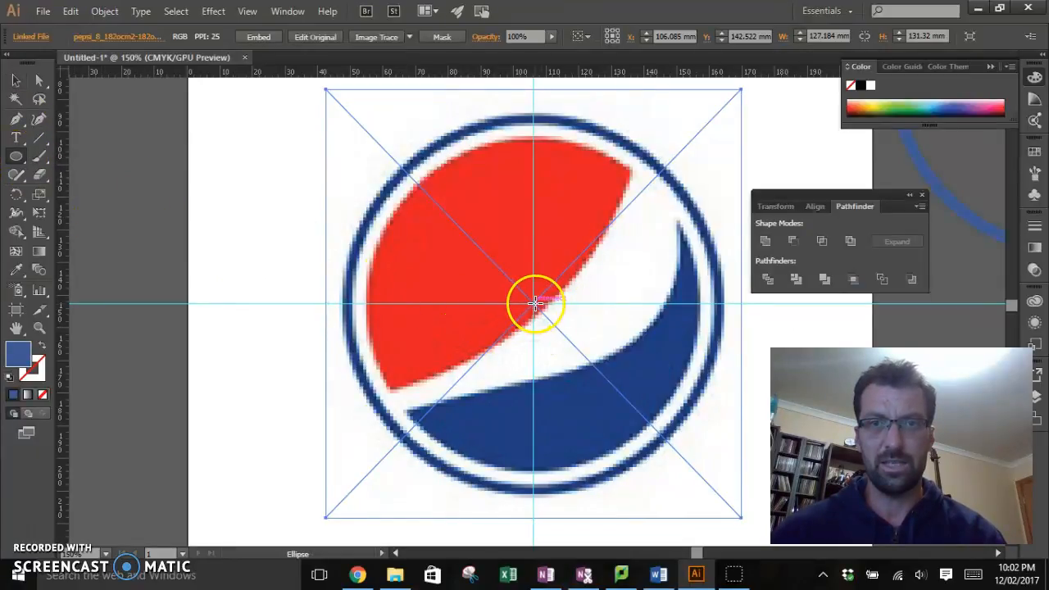
left_click_drag(533, 303, 403, 138)
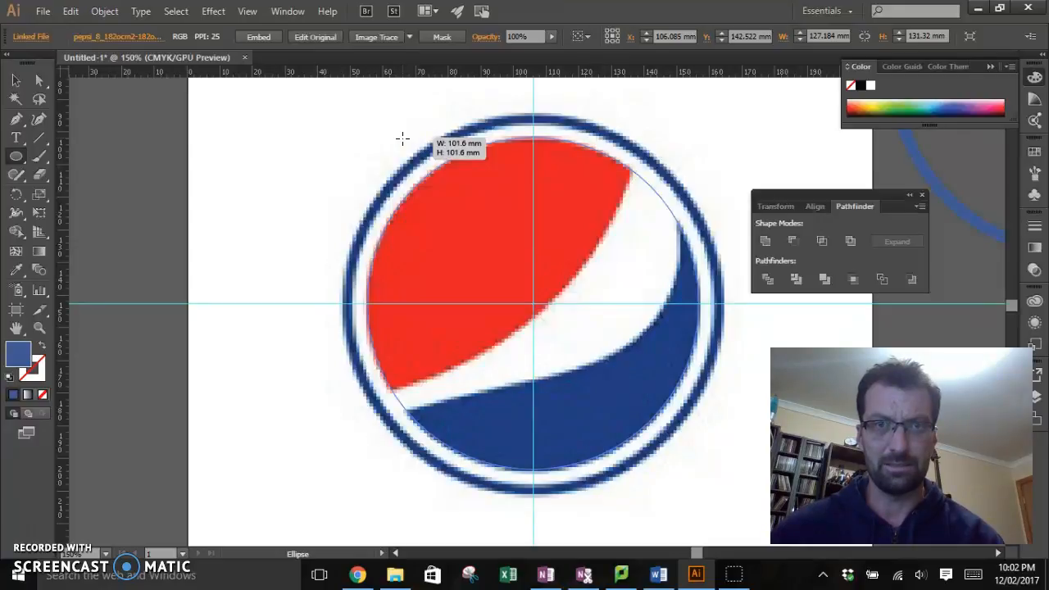
left_click_drag(403, 138, 402, 138)
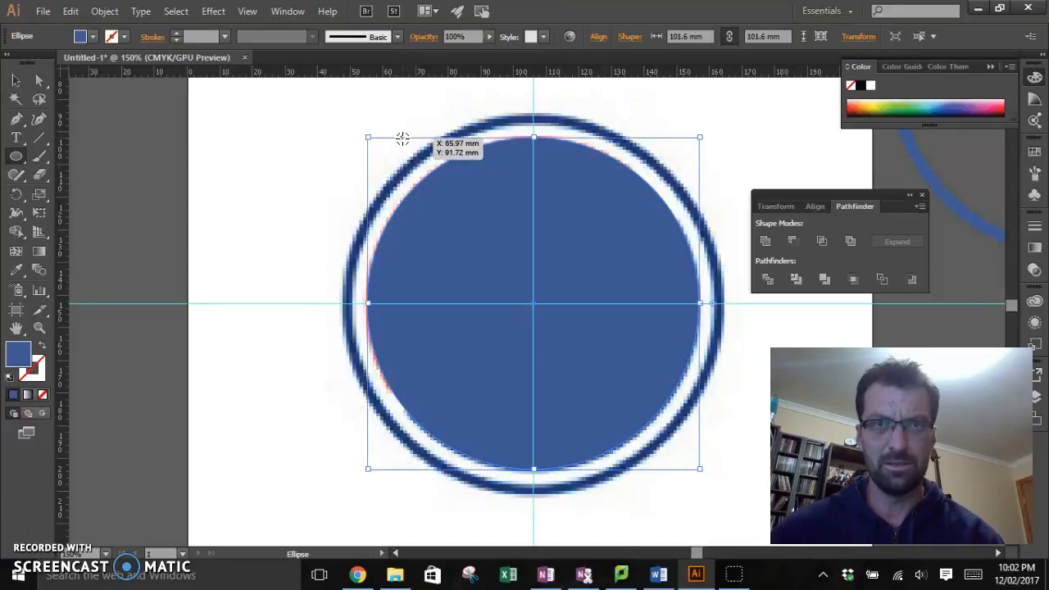
double_click(10, 355)
left_click_drag(361, 291, 312, 162)
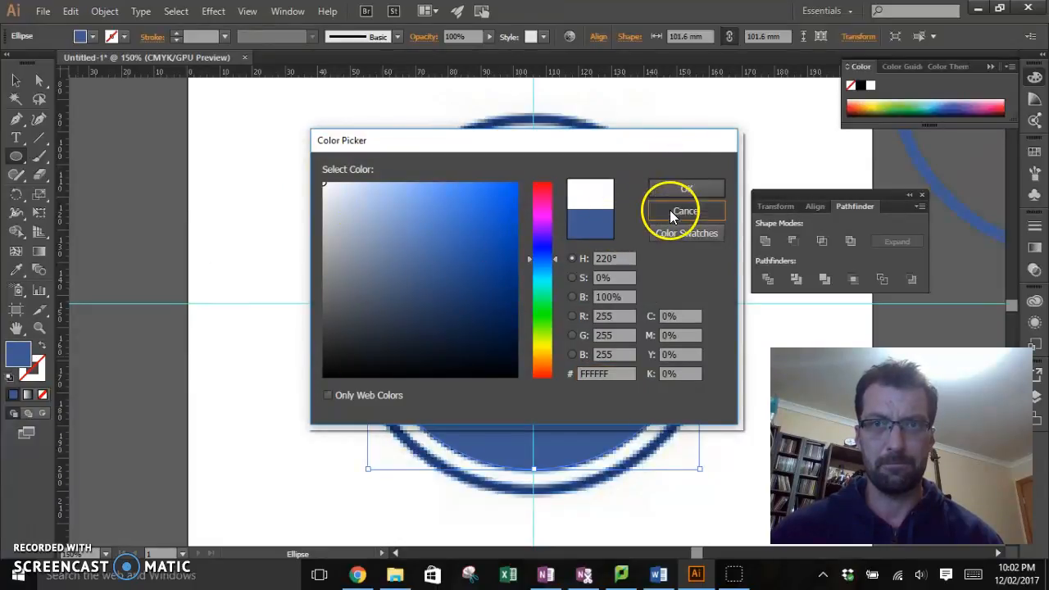
left_click(670, 211)
Step: Remove the inner circle's fill and give it a yellow stroke, E3E81F
left_click(43, 394)
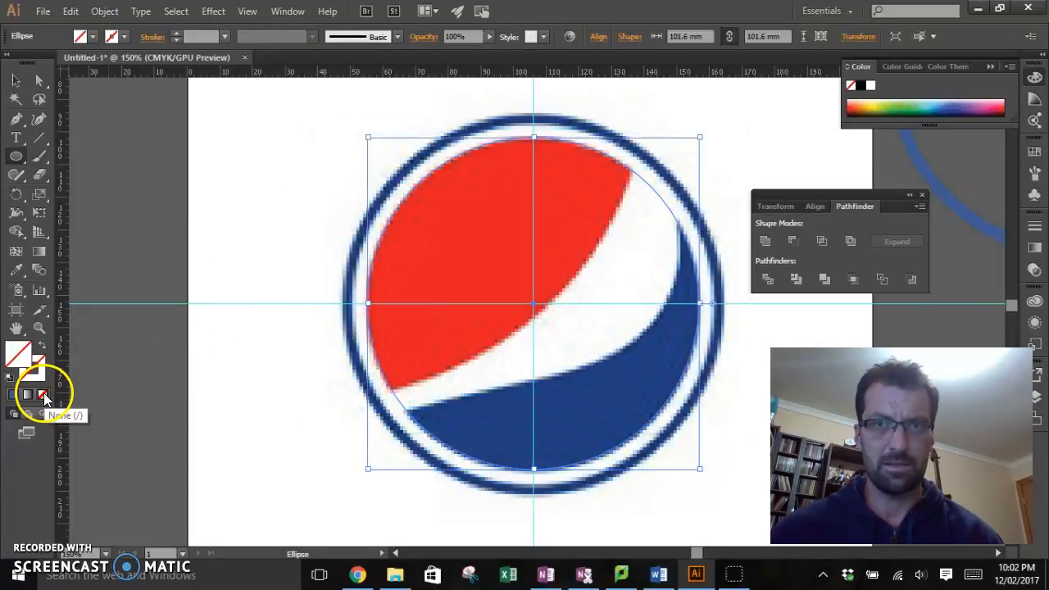
left_click(36, 374)
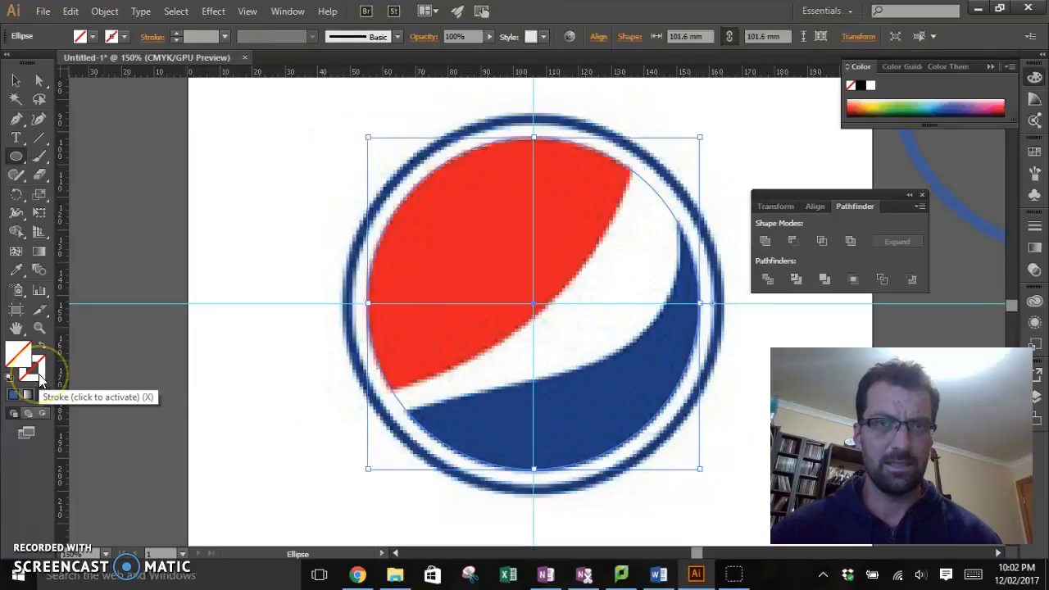
double_click(38, 377)
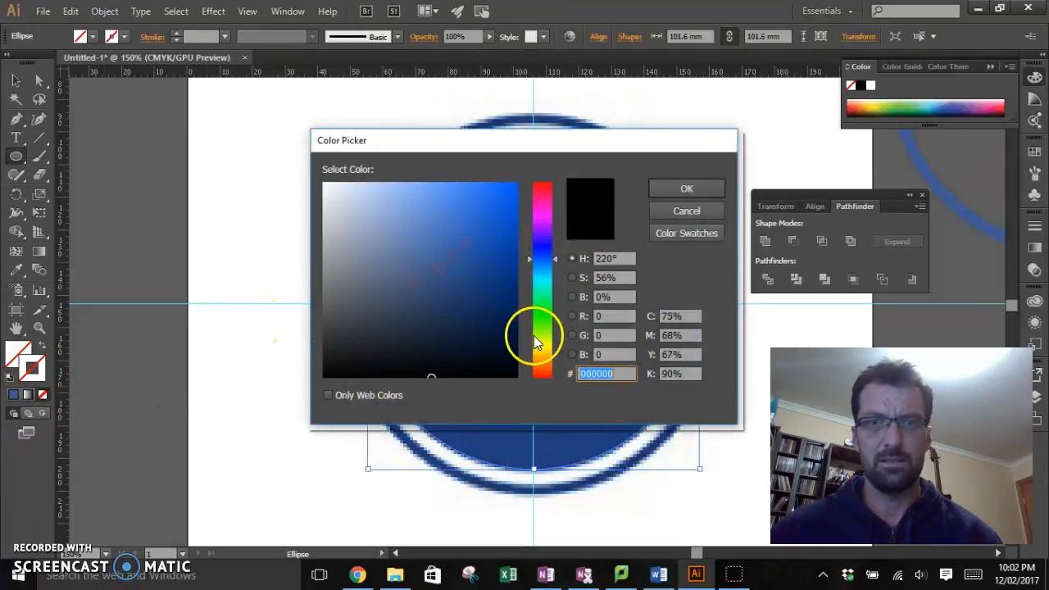
left_click(681, 187)
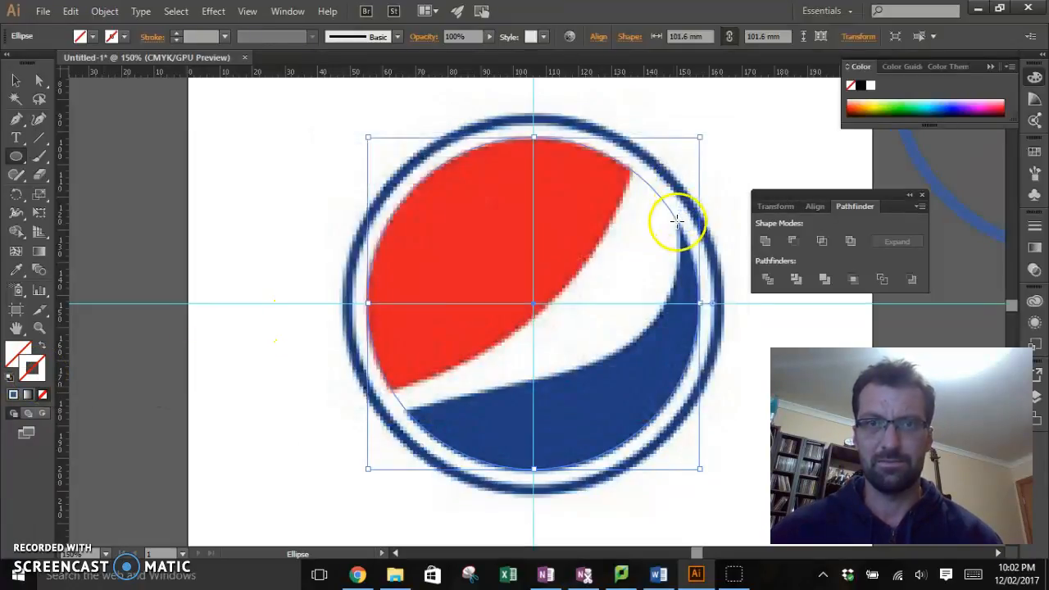
double_click(33, 373)
mouse_move(421, 290)
left_mouse_down()
mouse_move(497, 210)
mouse_move(489, 208)
left_mouse_up()
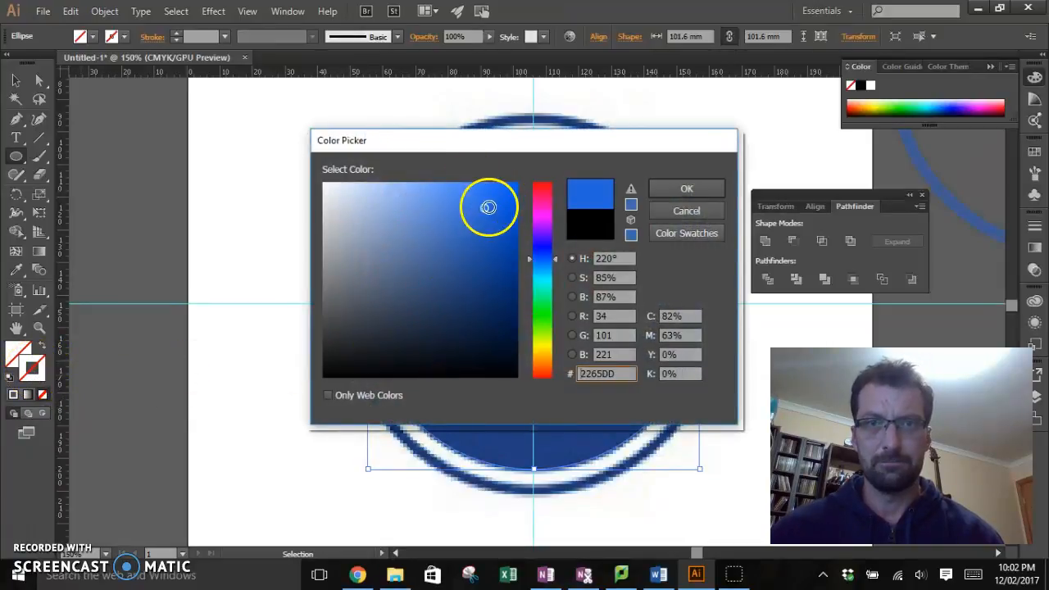
left_click_drag(549, 340, 542, 344)
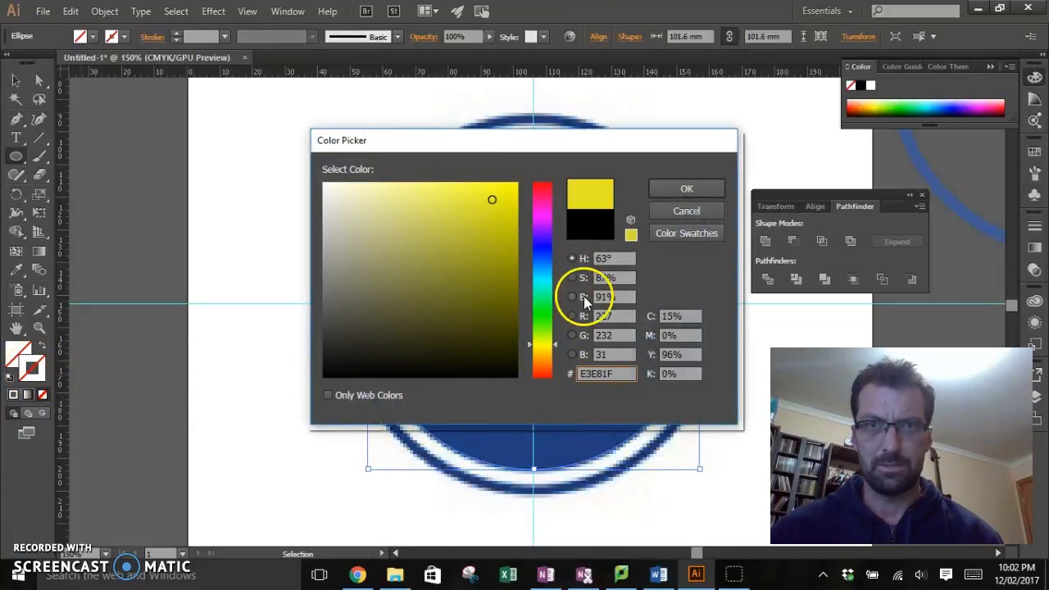
left_click(687, 192)
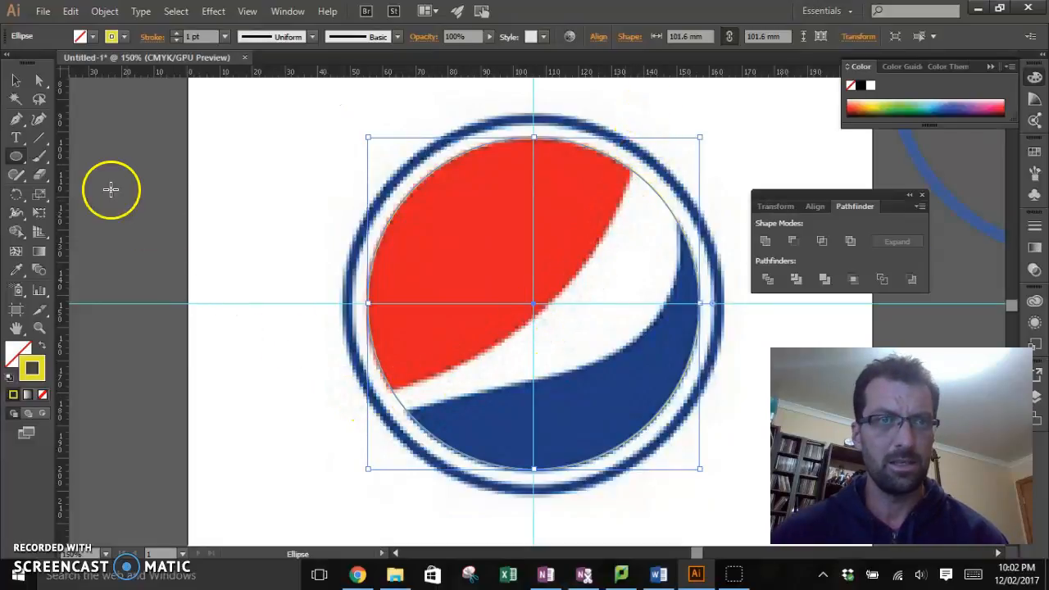
Step: Trace the red area's lower curved edge with the Pen tool and close the path loosely around the outside of the red area
left_click(15, 118)
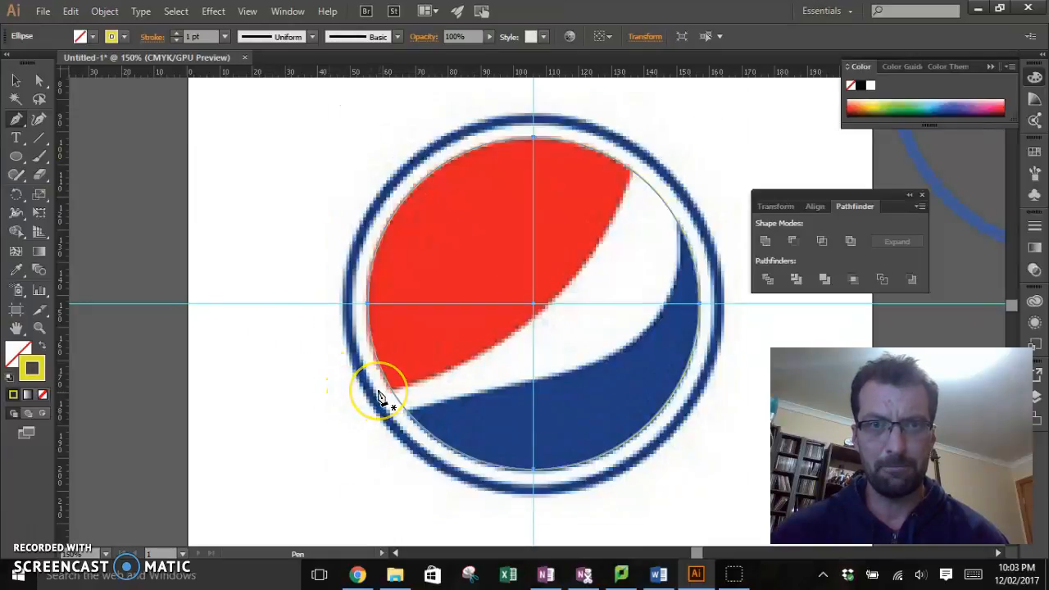
left_click_drag(379, 396, 678, 113)
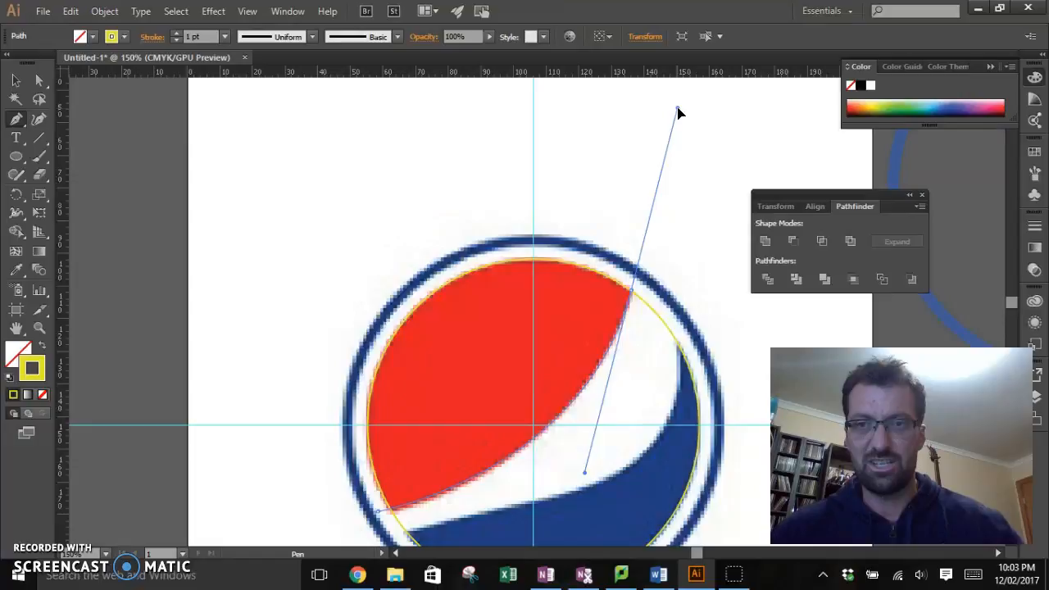
left_click_drag(678, 112, 678, 108)
left_click(525, 125)
left_click(398, 167)
left_click(325, 276)
left_click(288, 410)
left_click(297, 504)
left_click(379, 510)
left_click(585, 474)
left_click(629, 293)
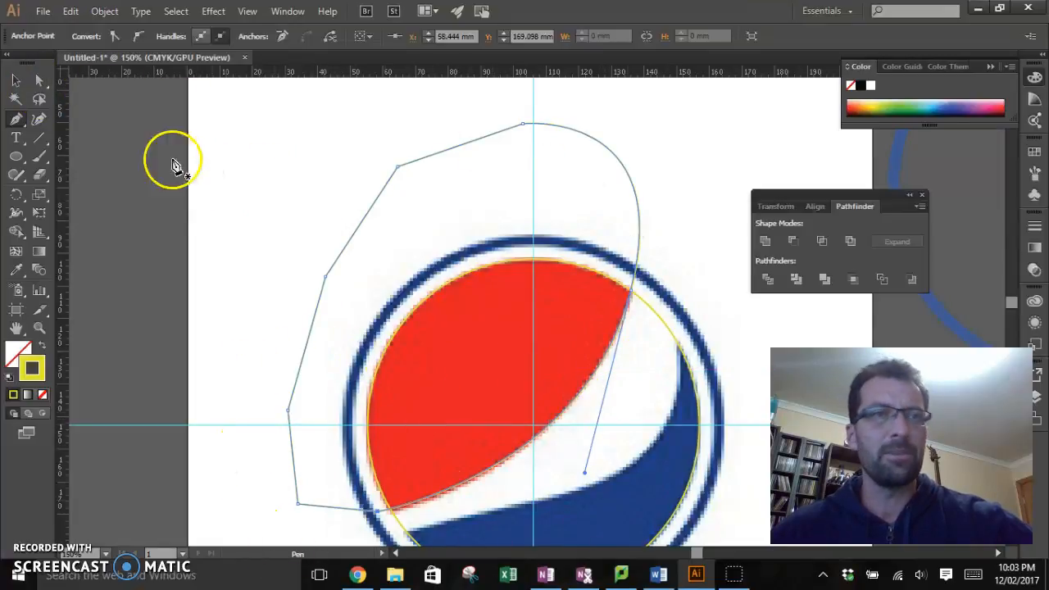
Step: Select the pen path together with the yellow circle and intersect them to leave the outline of the red area
left_click(47, 85)
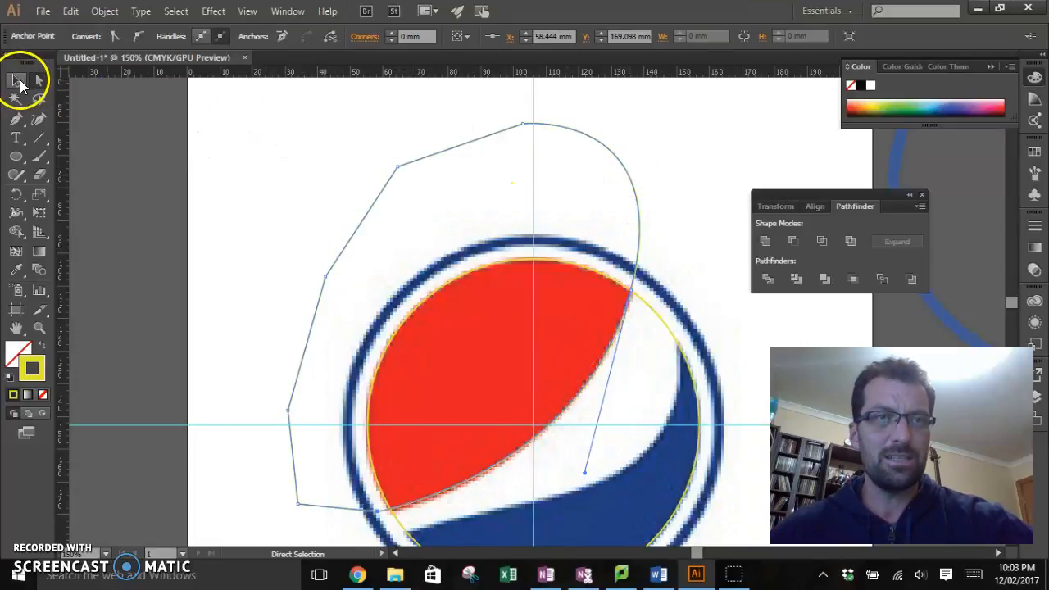
left_click(18, 82)
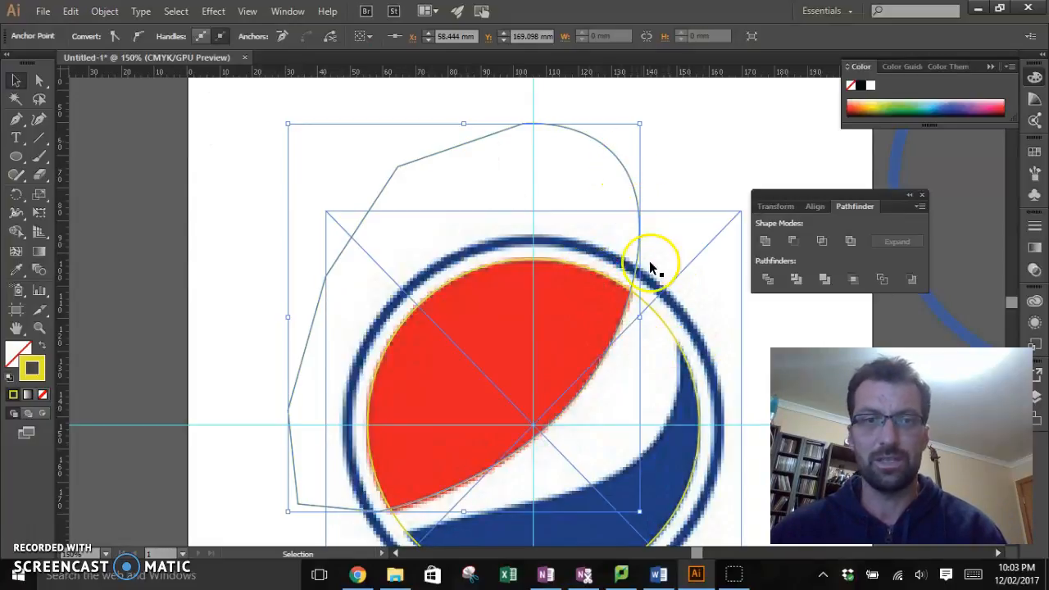
left_click(665, 320, "shift")
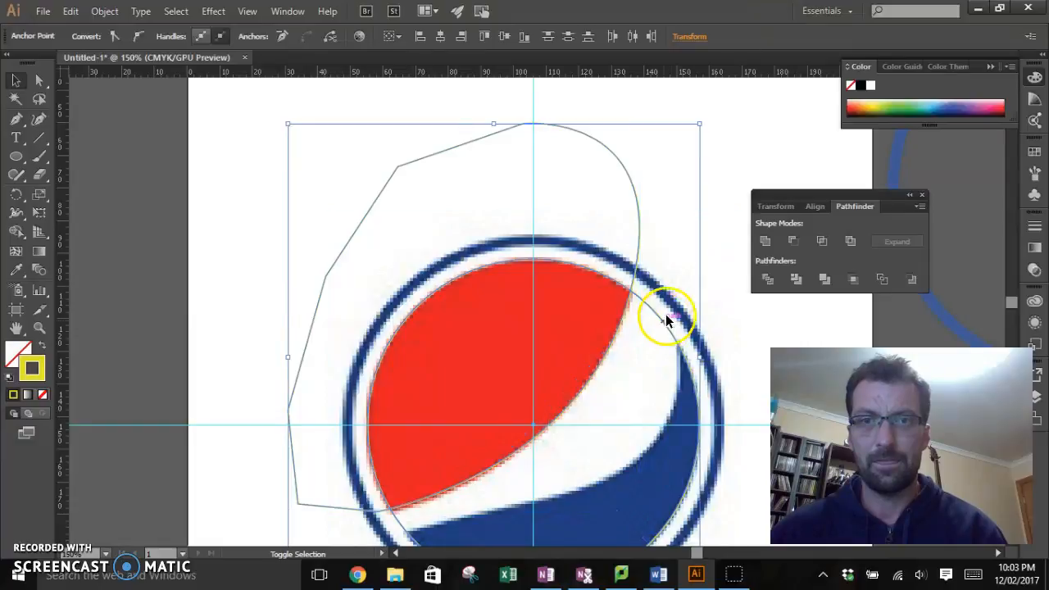
scroll(734, 337, "down", 2)
scroll(739, 344, "up", 2)
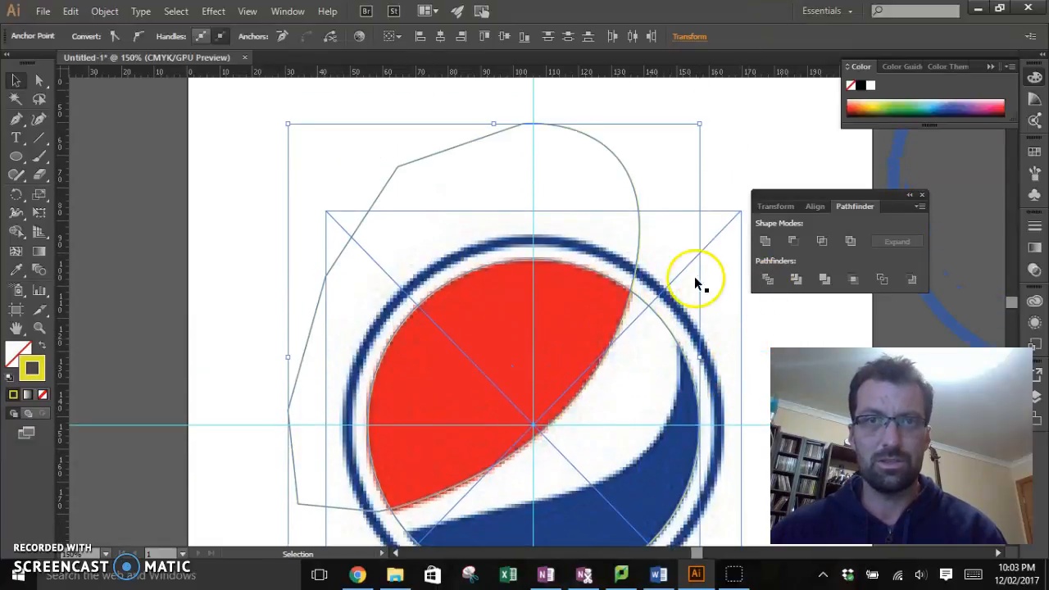
left_click(616, 158)
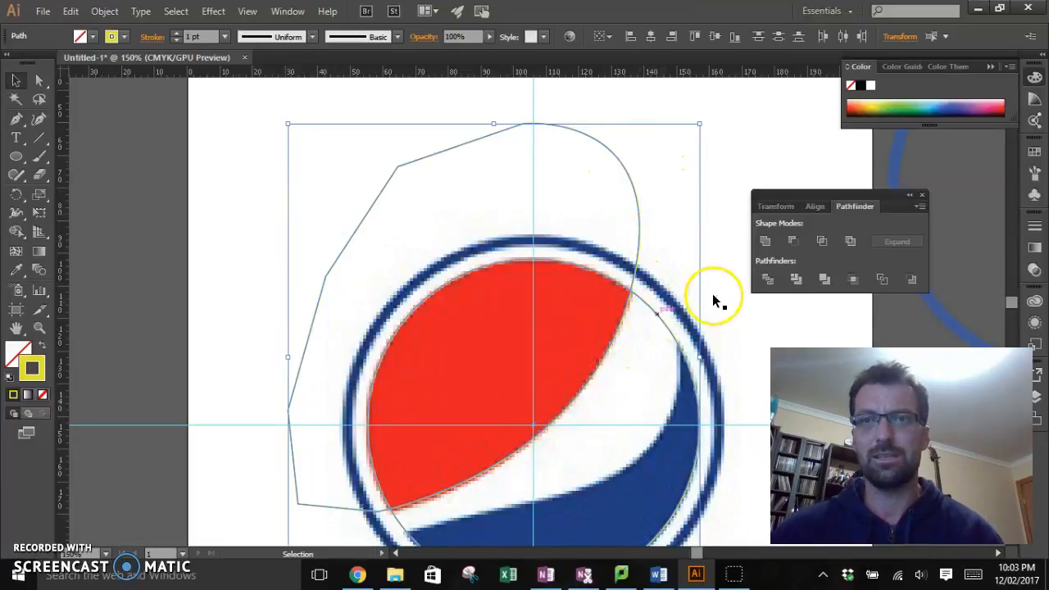
left_click(822, 241)
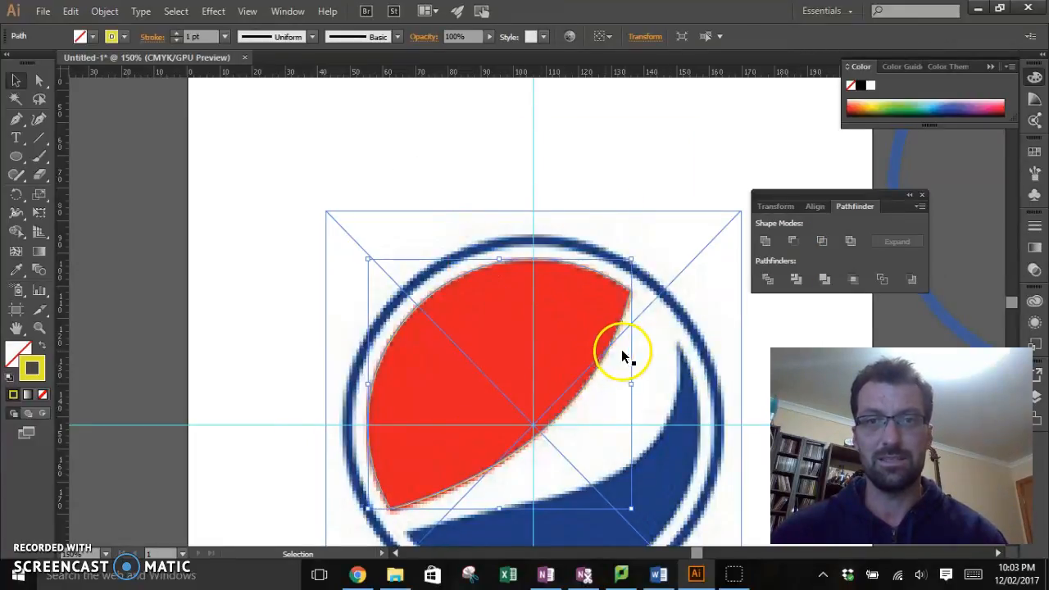
Step: Move the reference logo image aside to about X -30.8 mm and Y 139.5 mm, clear of the yellow outline
scroll(689, 378, "down", 3)
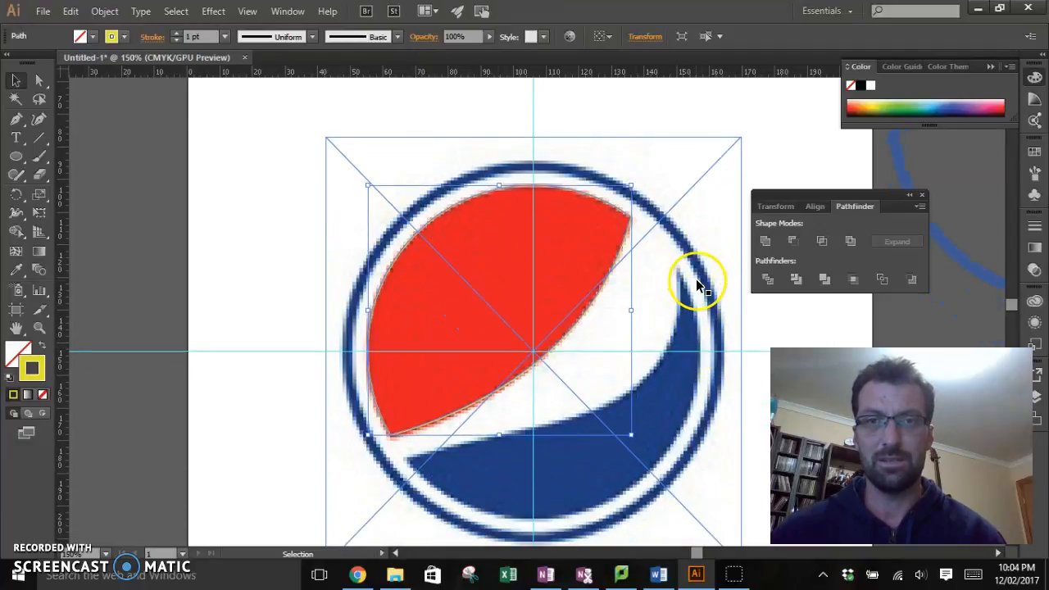
left_click(703, 353)
left_click_drag(703, 353, 254, 320)
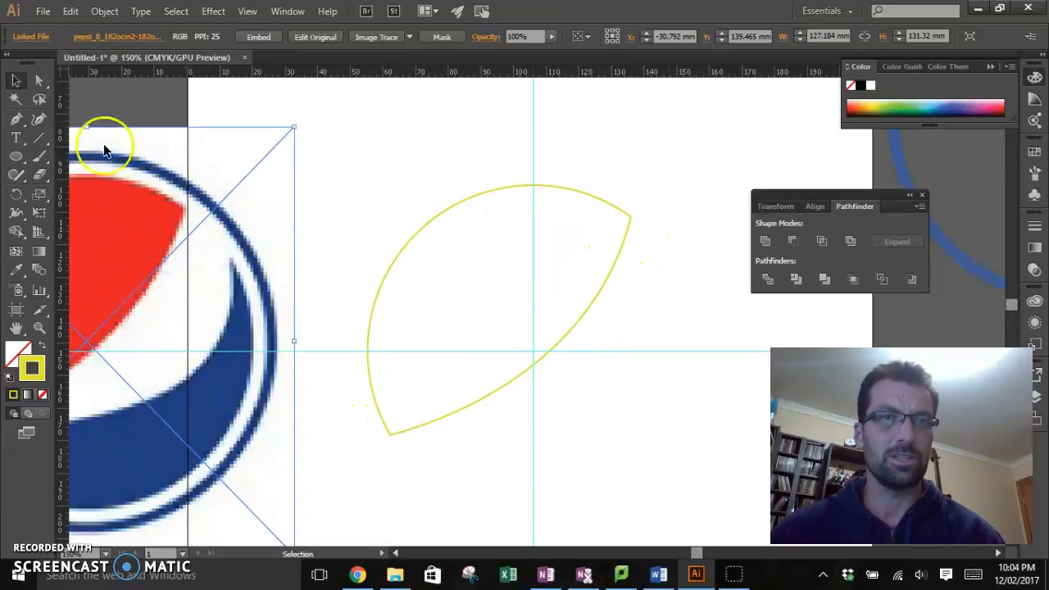
Step: Fill the yellow-outlined shape with the red sampled from the reference logo using the Eyedropper
left_click(486, 193)
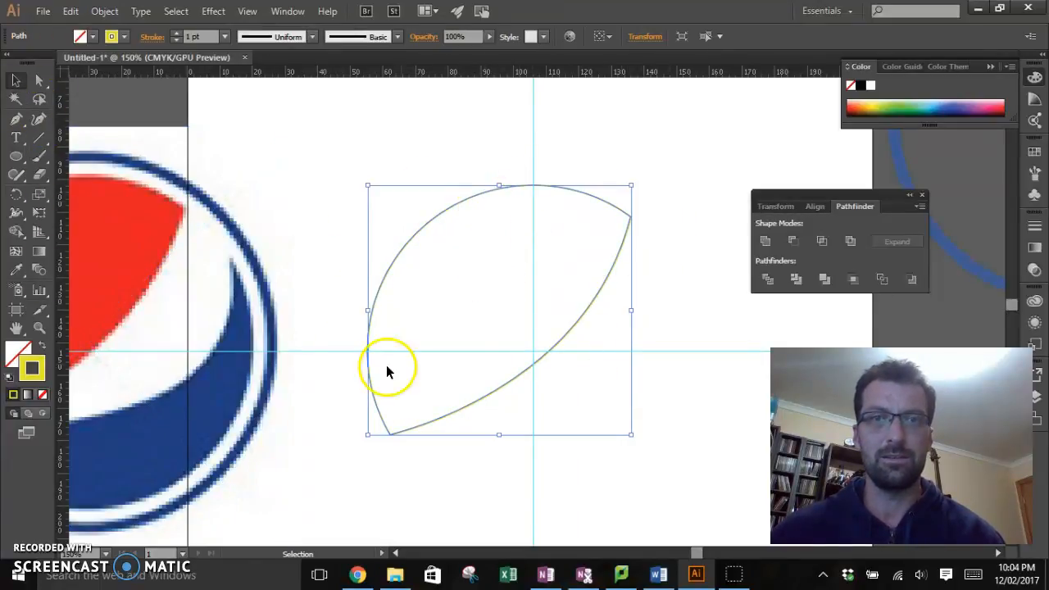
left_click(15, 277)
left_click(18, 353)
left_click(137, 239)
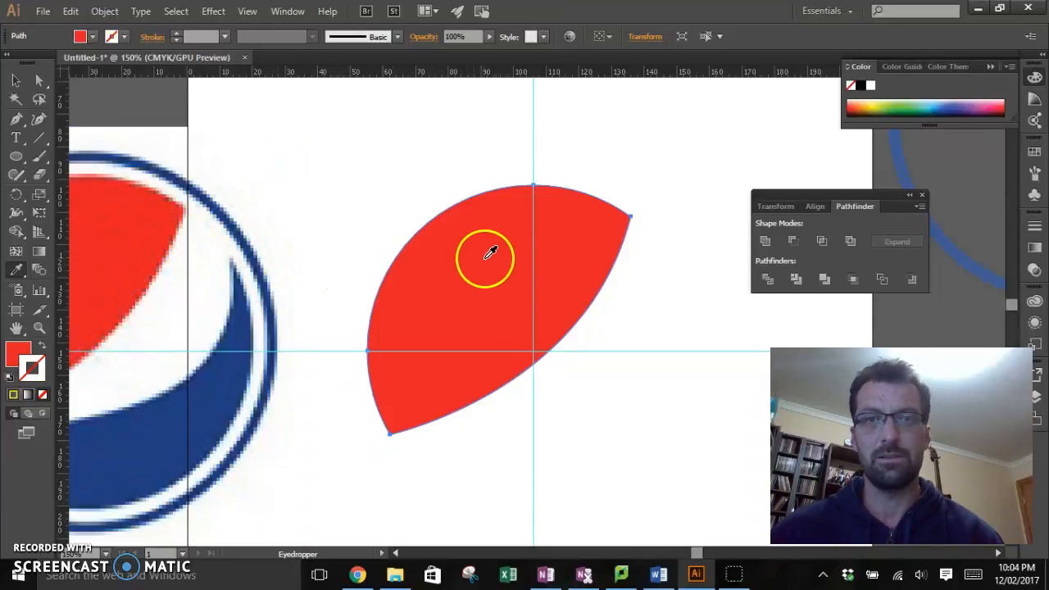
Step: Return the reference logo image to the guide intersection, at about X 106.1 mm and Y 142.5 mm
left_click(16, 80)
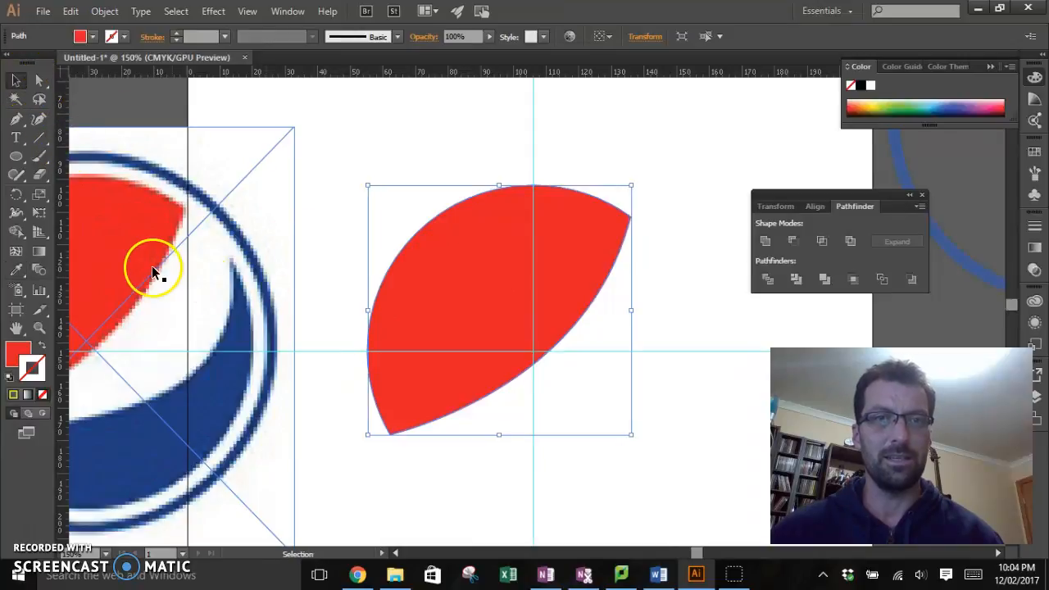
left_click_drag(109, 235, 559, 246)
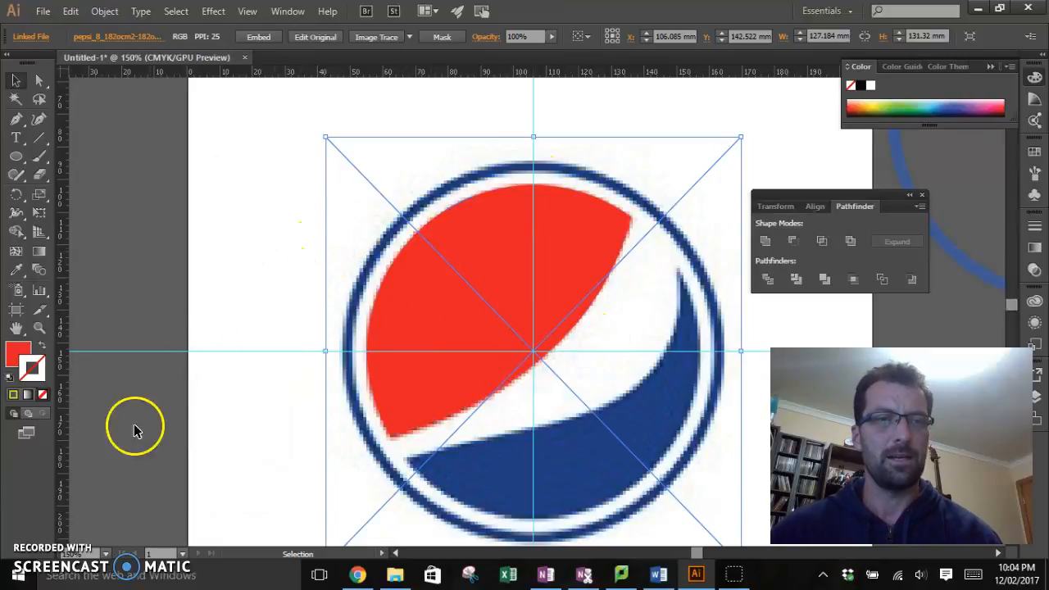
left_click(32, 537)
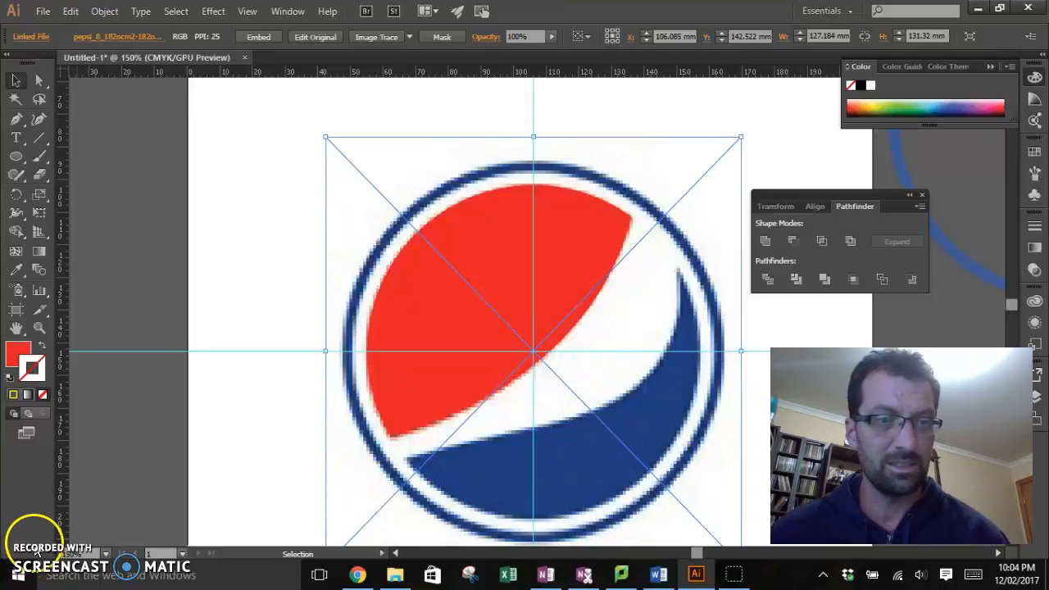